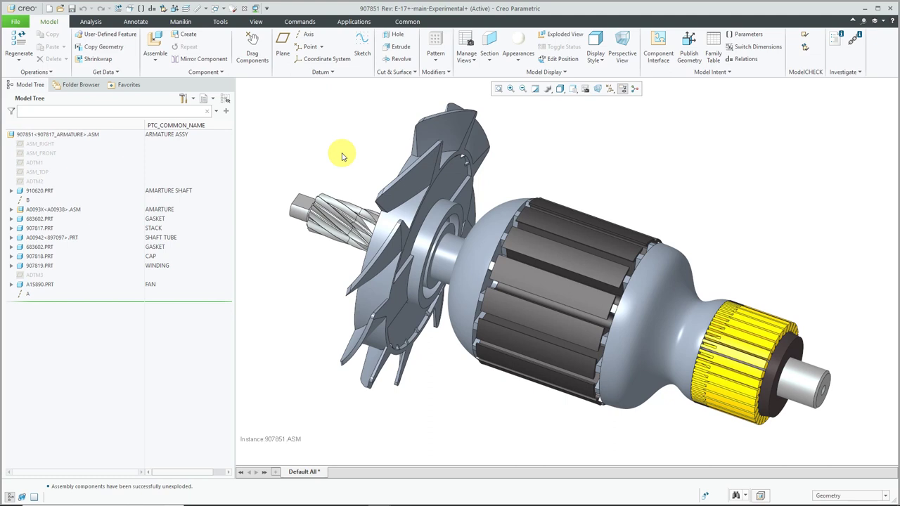
# Create an empty bulk item component named LUBRICANT in the armature assembly, with editing of parameters and relations enabled.
pyautogui.click(189, 37)
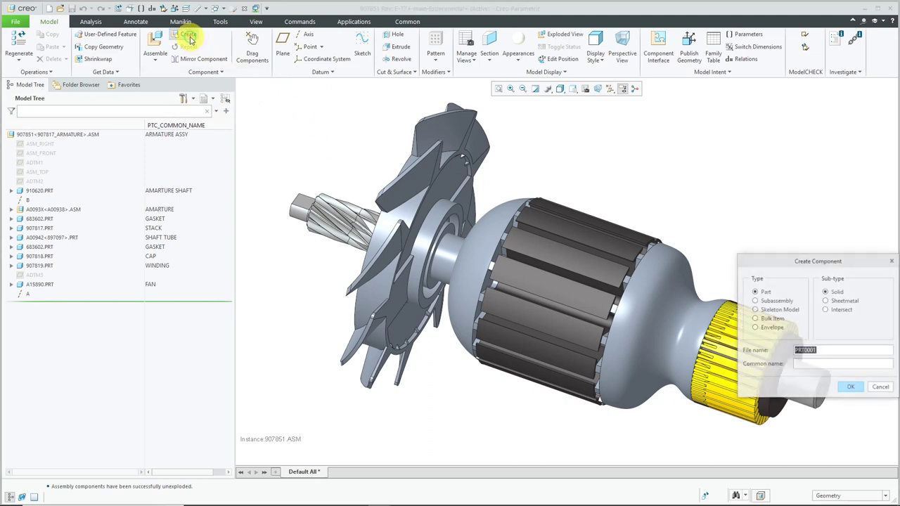
pyautogui.moveTo(789, 266); pyautogui.dragTo(494, 183)
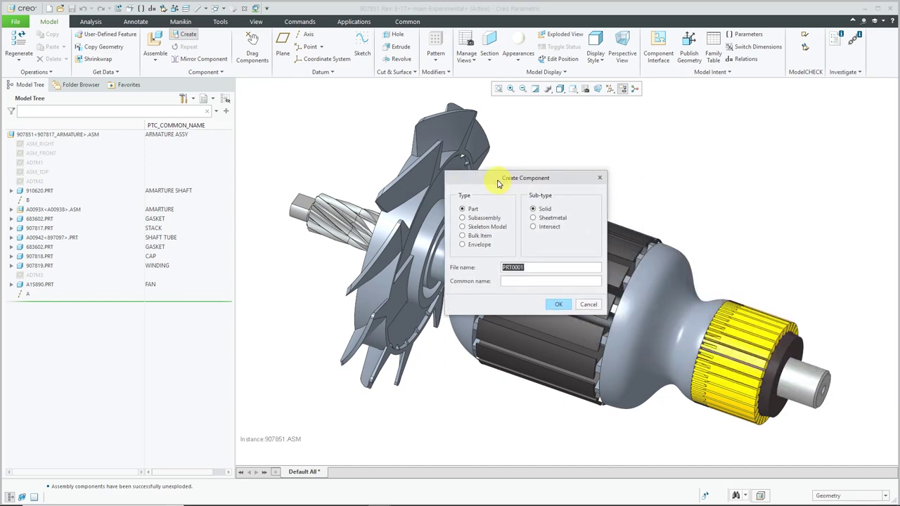
pyautogui.click(479, 237)
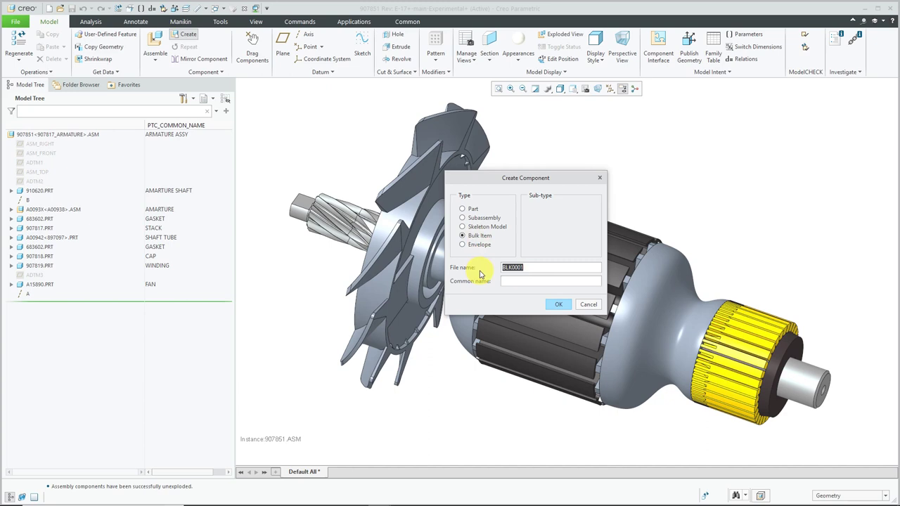
pyautogui.write('LUBRICANT')
pyautogui.click(558, 304)
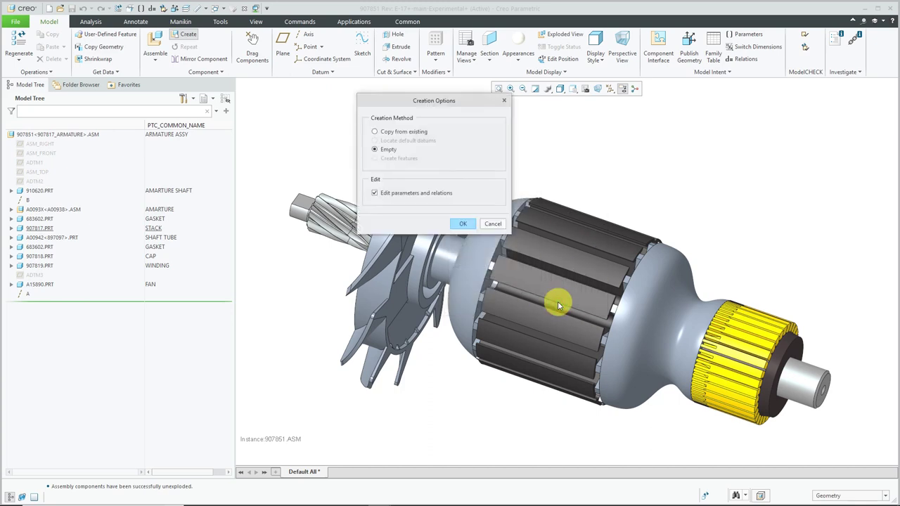
pyautogui.click(375, 131)
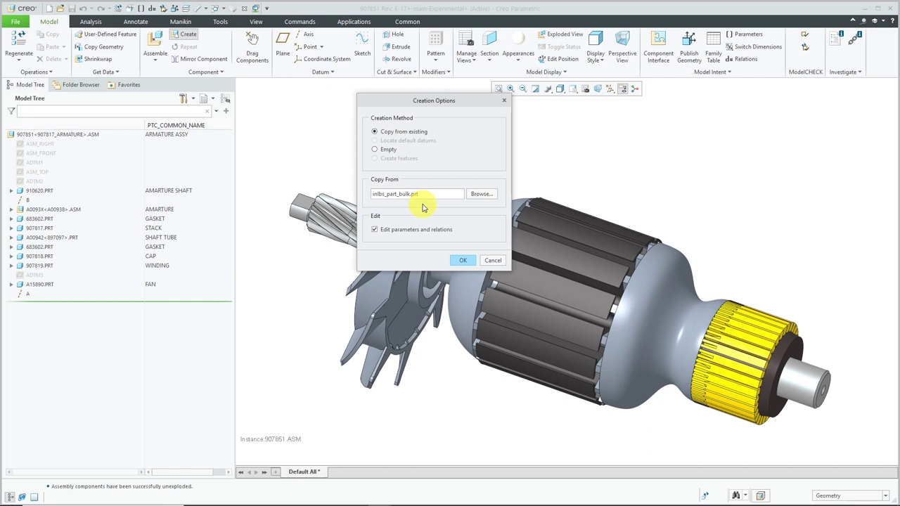
pyautogui.click(377, 149)
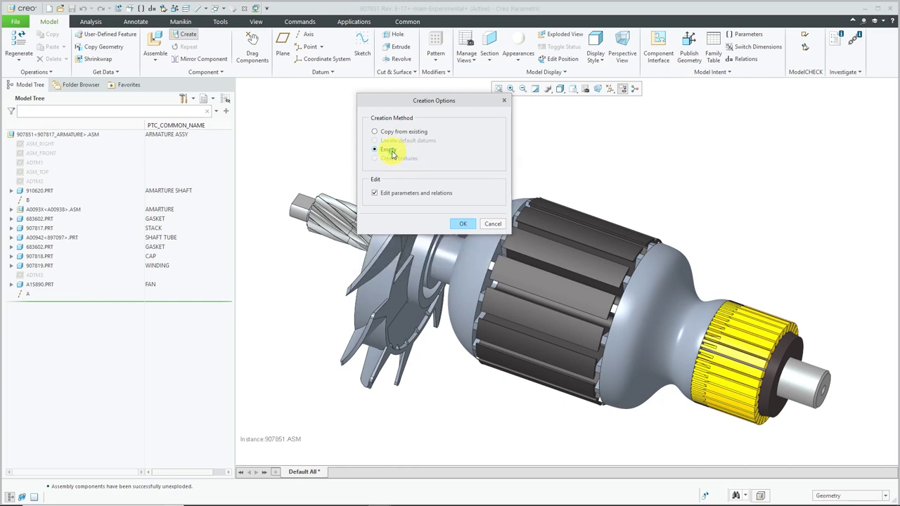
pyautogui.click(463, 225)
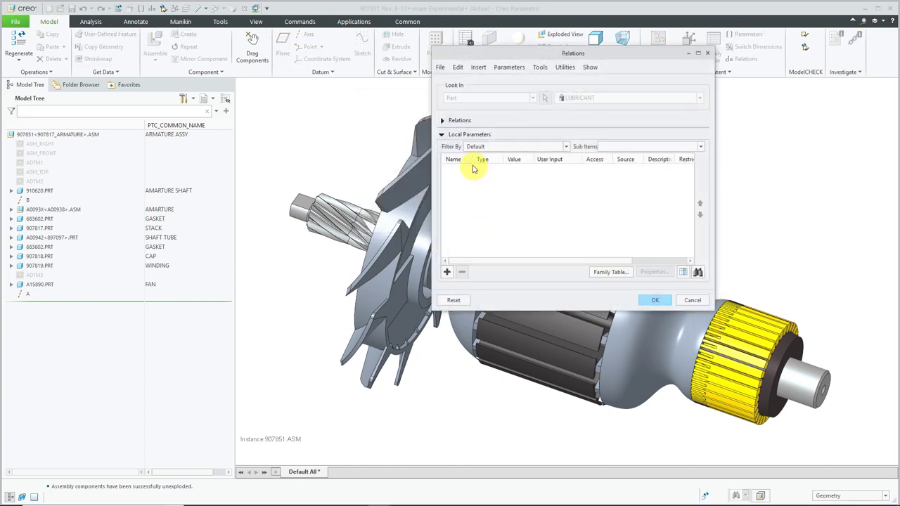
# Add a String parameter named DESCRIPTION with the value LUBRICANT to the lubricant bulk item.
pyautogui.moveTo(469, 161); pyautogui.dragTo(500, 167)
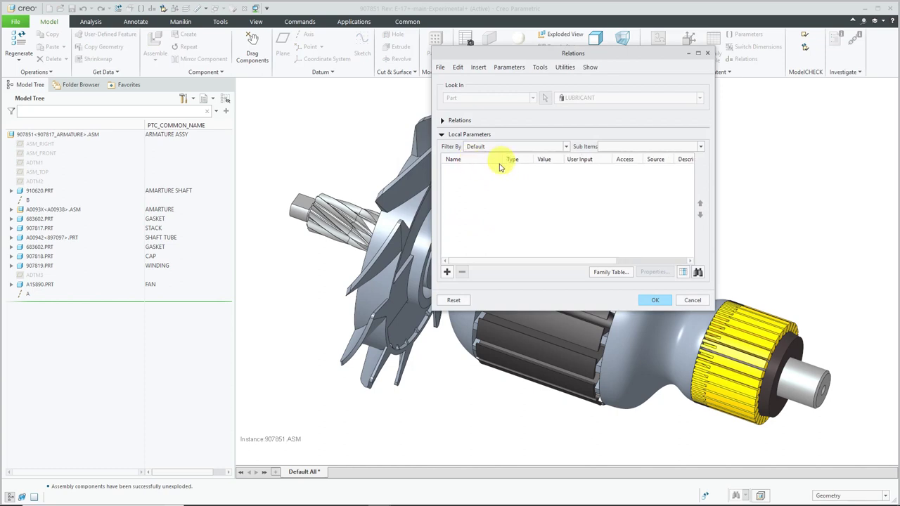
pyautogui.click(447, 272)
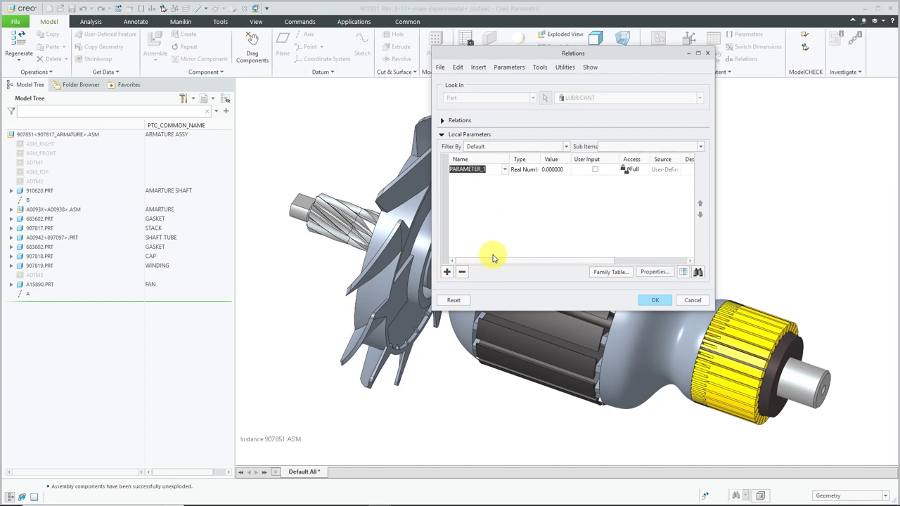
pyautogui.write('DESCRIPTION')
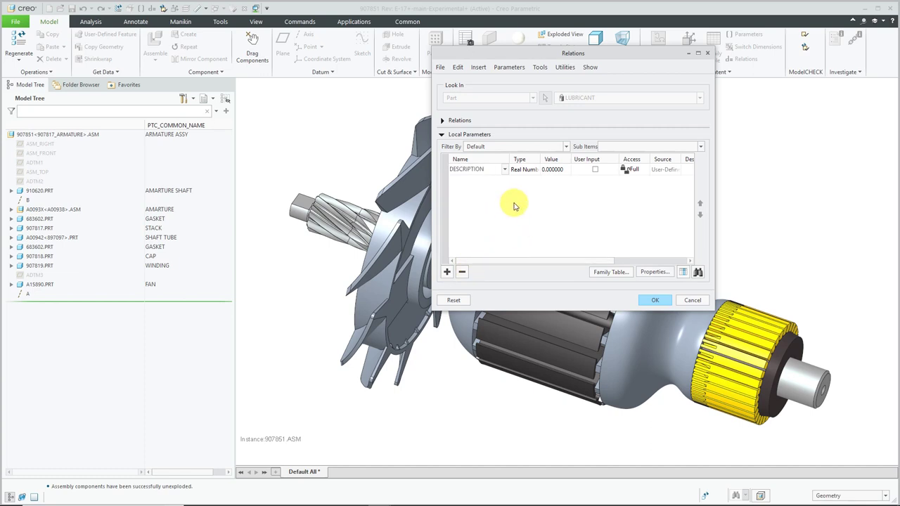
pyautogui.moveTo(541, 159); pyautogui.dragTo(559, 159)
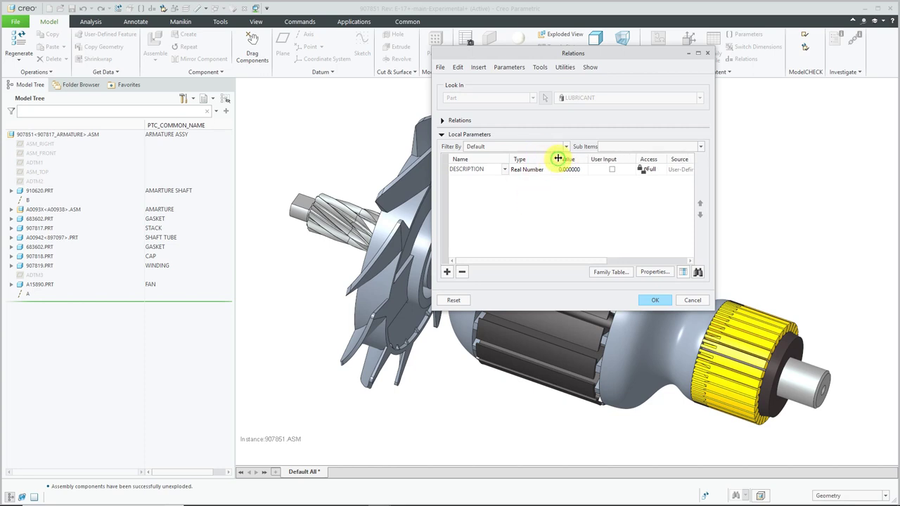
pyautogui.click(556, 171)
pyautogui.click(555, 170)
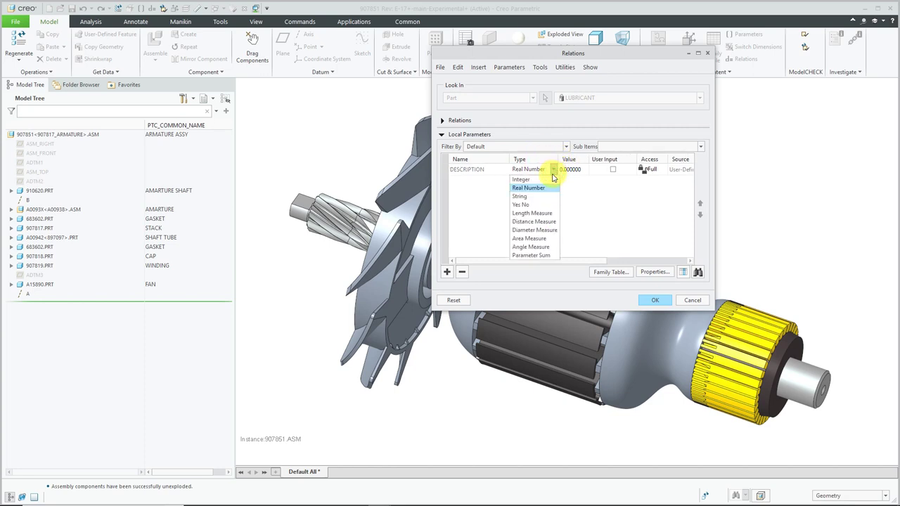
pyautogui.click(546, 197)
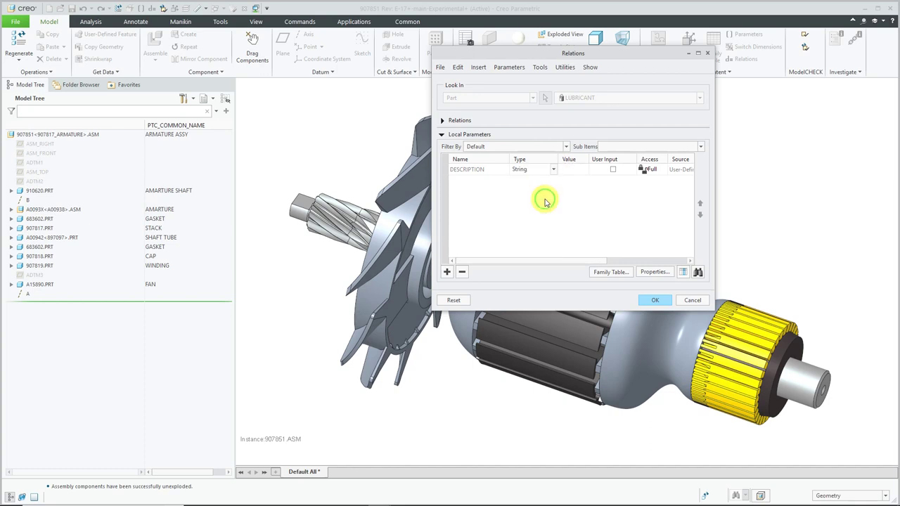
pyautogui.moveTo(588, 157); pyautogui.dragTo(622, 157)
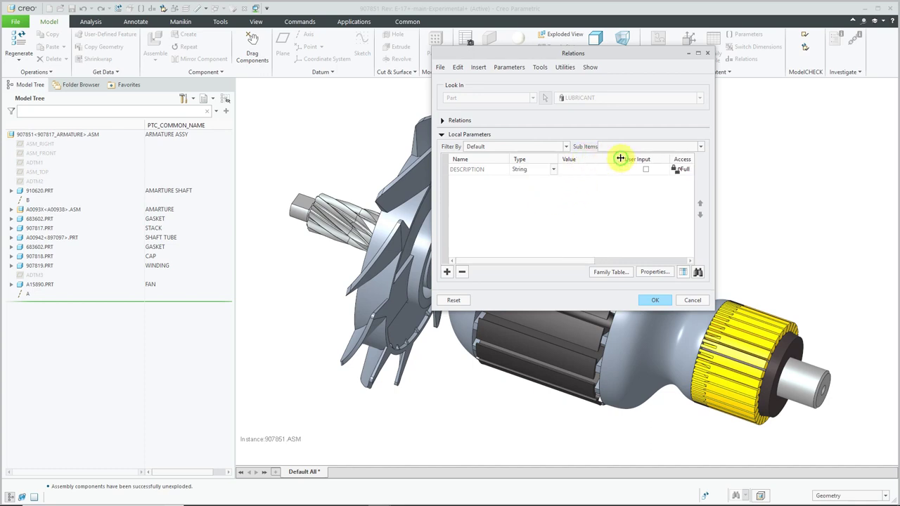
pyautogui.click(597, 169)
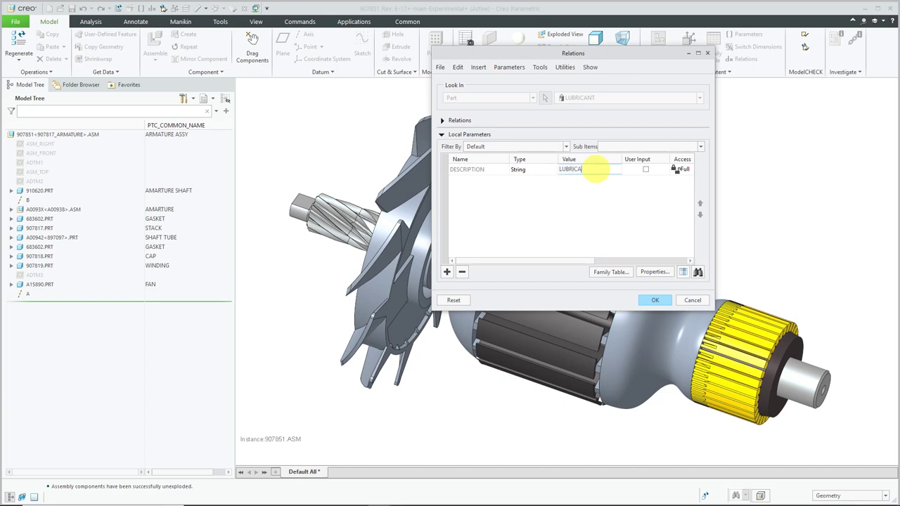
# Add a String parameter named QTY with the value A/R to the lubricant bulk item and accept its parameters.
pyautogui.click(447, 271)
pyautogui.write('QTY')
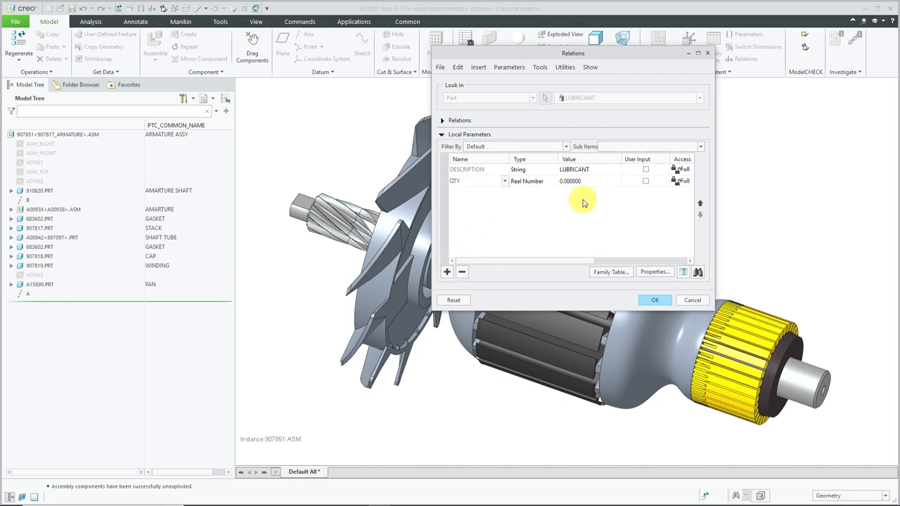
pyautogui.click(544, 181)
pyautogui.click(554, 182)
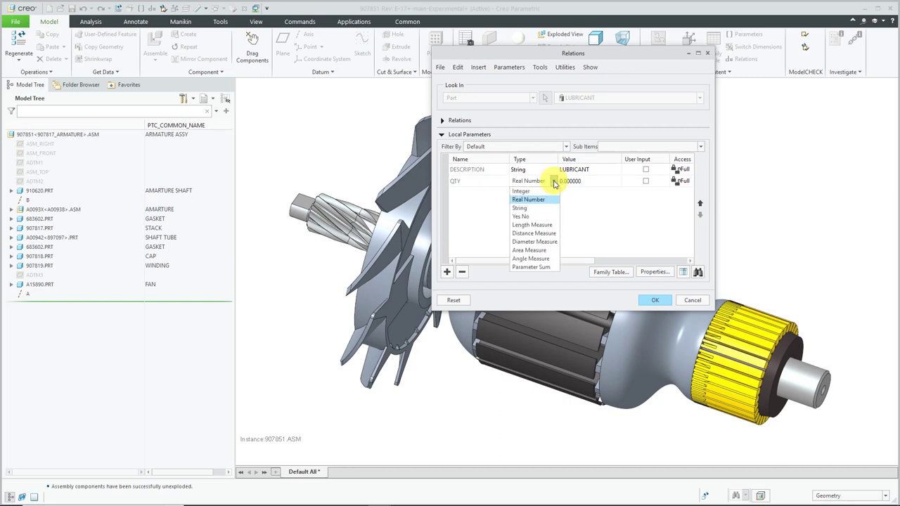
pyautogui.click(547, 211)
pyautogui.click(590, 181)
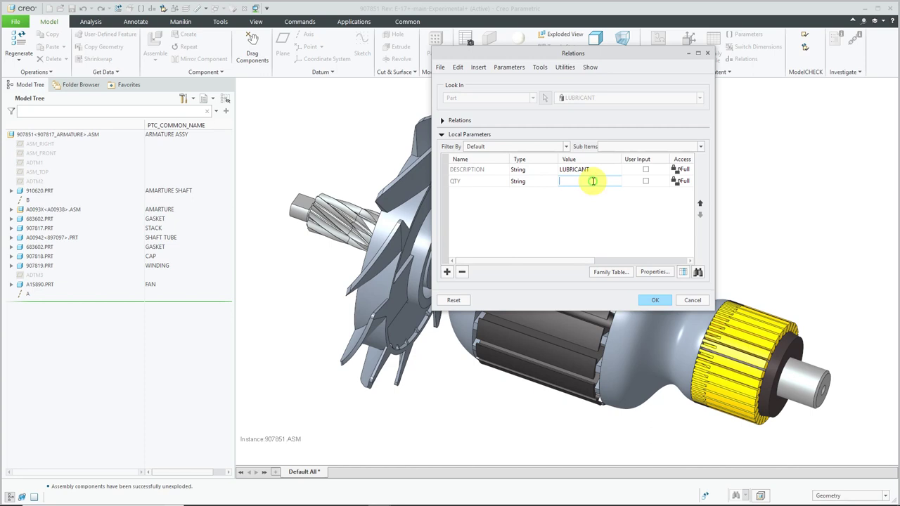
pyautogui.write('A/R')
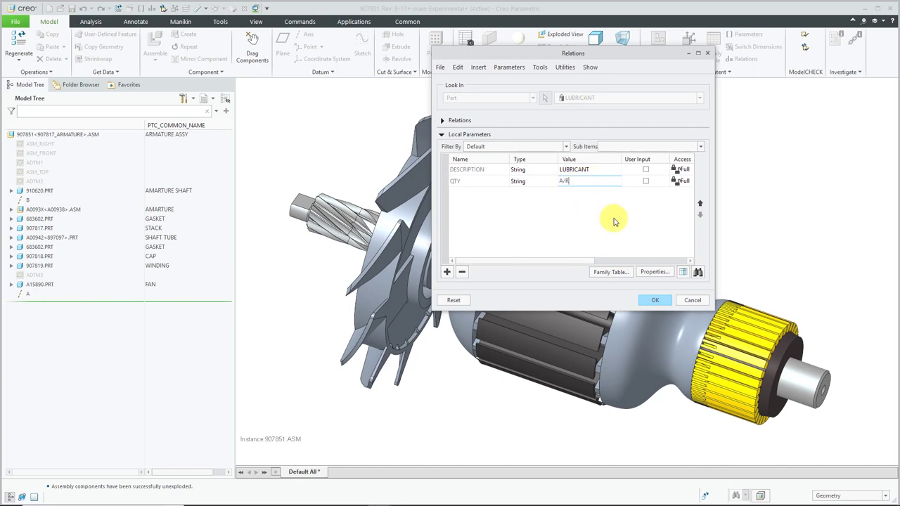
pyautogui.click(655, 302)
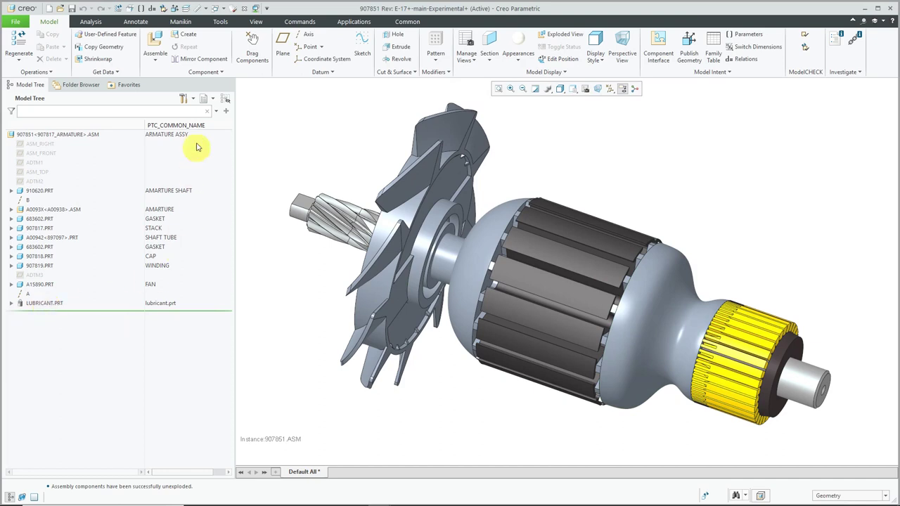
# Create an empty bulk item component named SEALANT in the assembly, with editing of parameters and relations enabled.
pyautogui.click(188, 33)
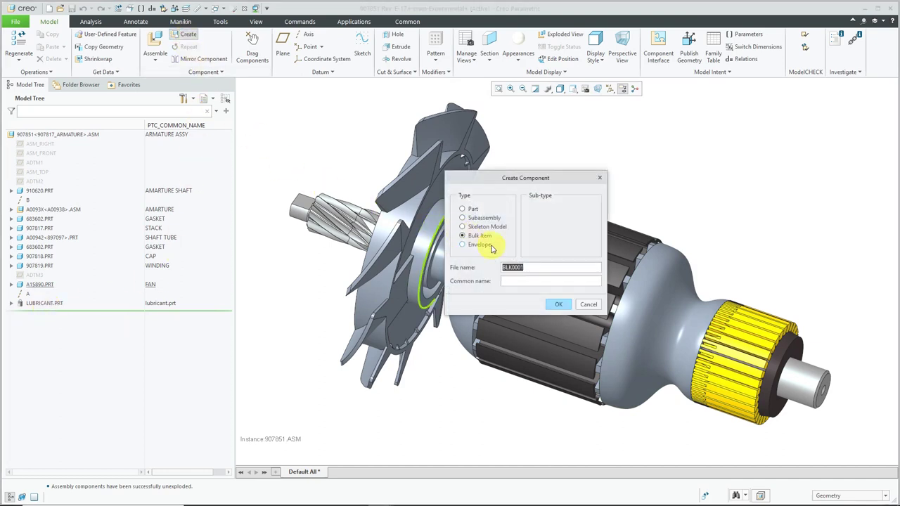
pyautogui.write('SEALANT')
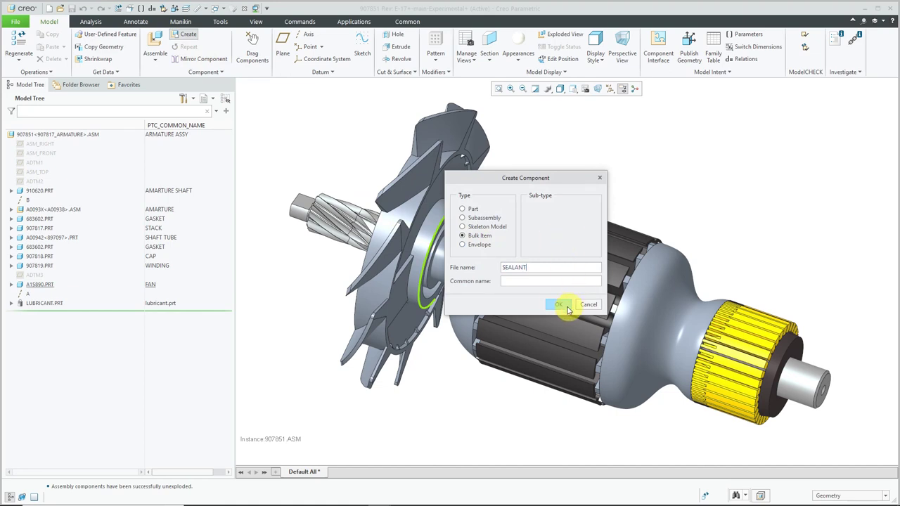
pyautogui.click(563, 304)
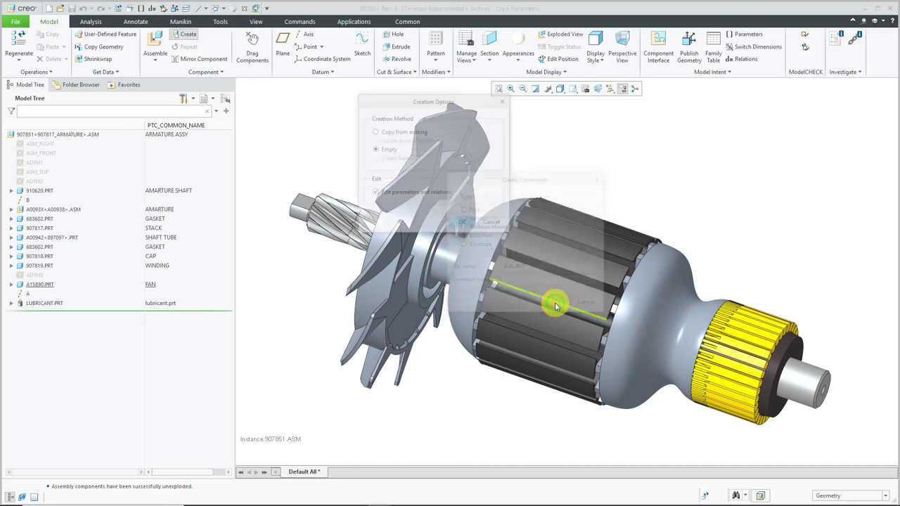
pyautogui.click(467, 223)
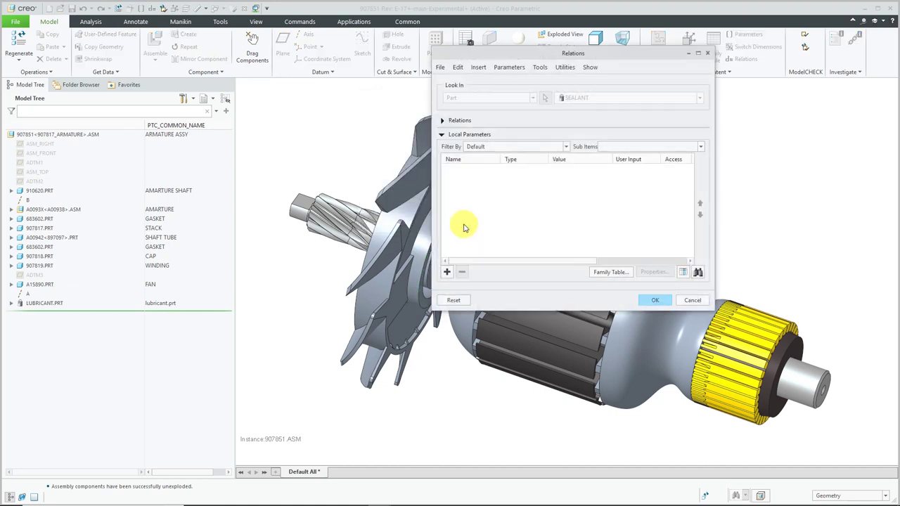
# Add a String parameter named DESCRIPTION with the value SEALANT to the sealant bulk item.
pyautogui.click(447, 272)
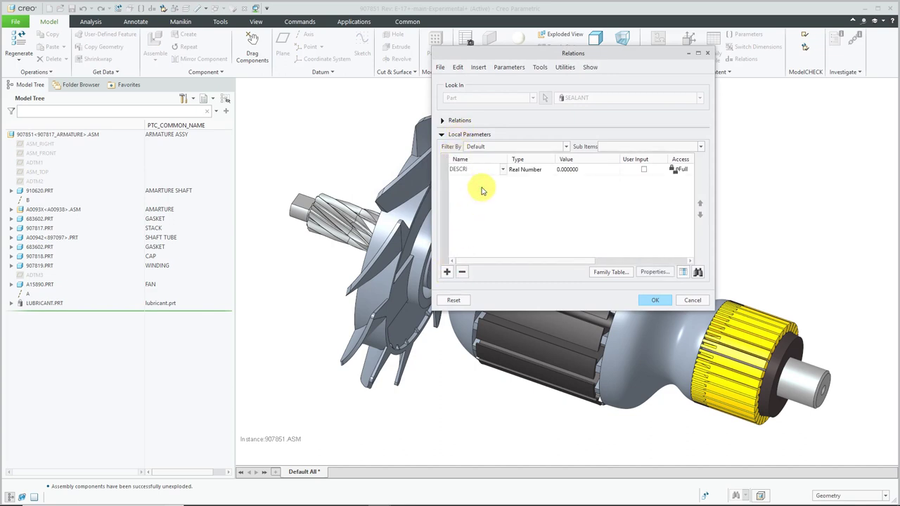
pyautogui.click(545, 171)
pyautogui.click(551, 170)
pyautogui.click(547, 197)
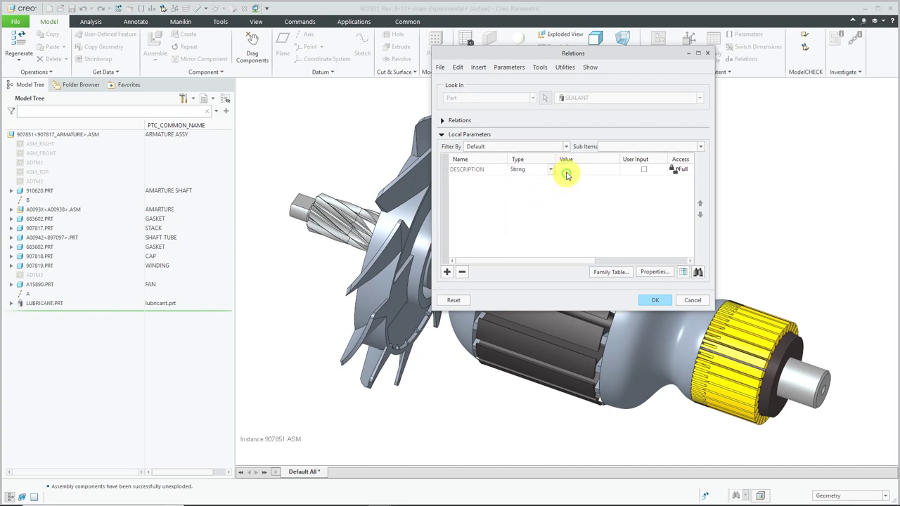
pyautogui.click(567, 170)
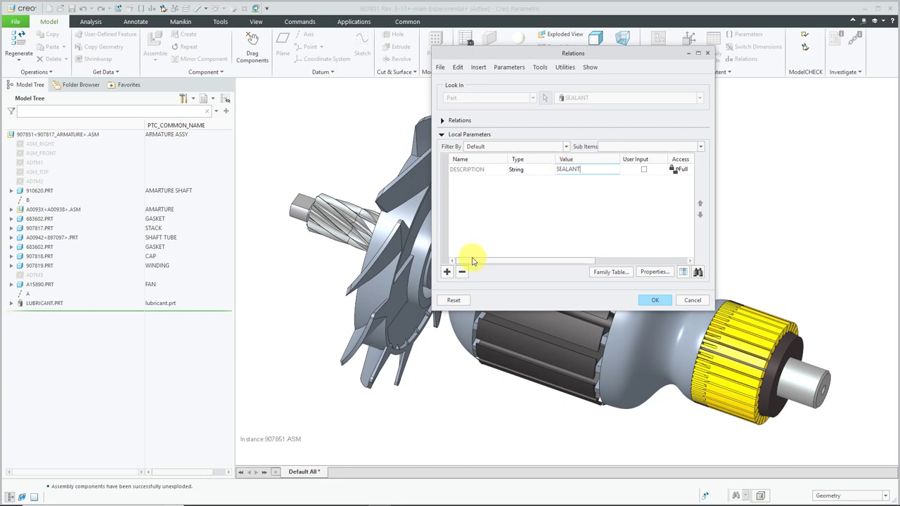
# Add a String parameter named QTY with the value A/R to the sealant bulk item and accept its parameters.
pyautogui.click(447, 272)
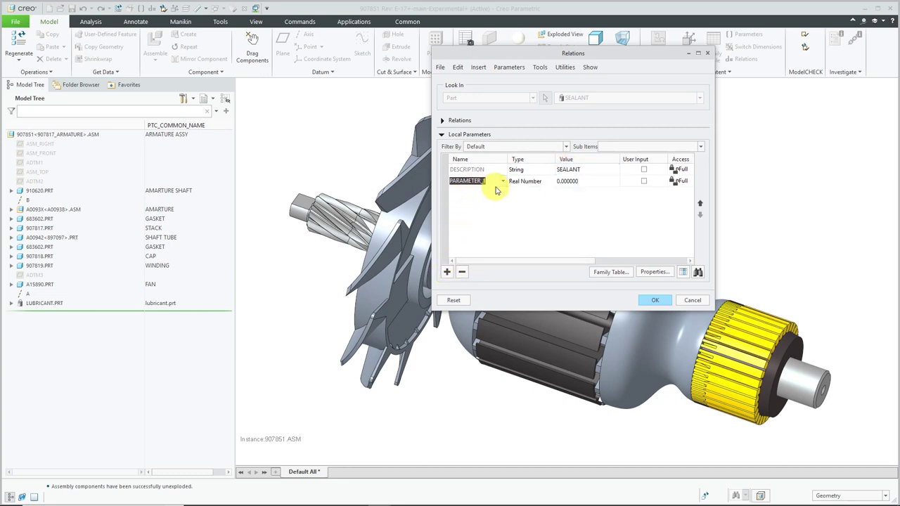
pyautogui.write('QTY')
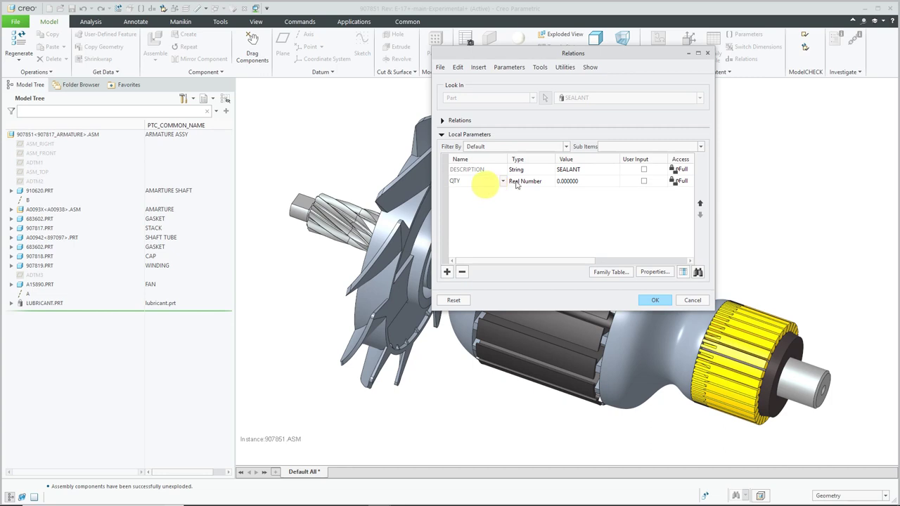
pyautogui.click(543, 181)
pyautogui.click(548, 187)
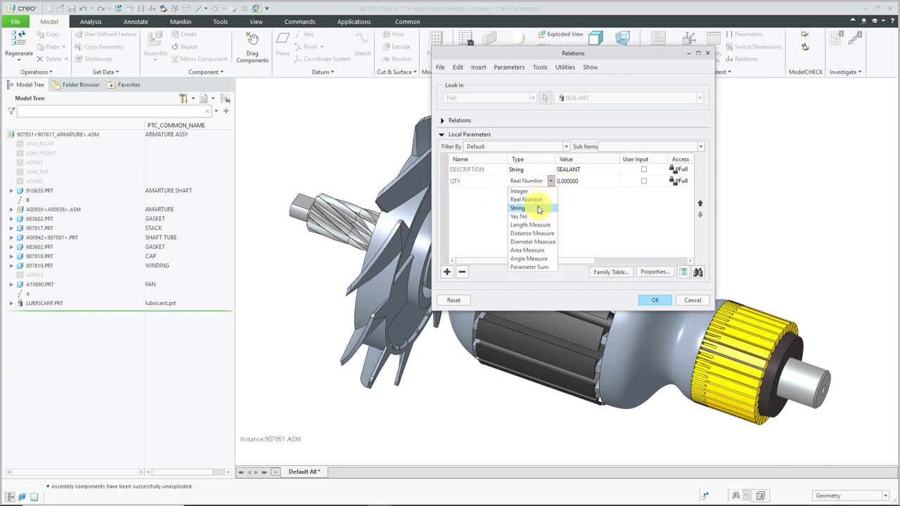
pyautogui.click(535, 208)
pyautogui.click(577, 181)
pyautogui.click(576, 181)
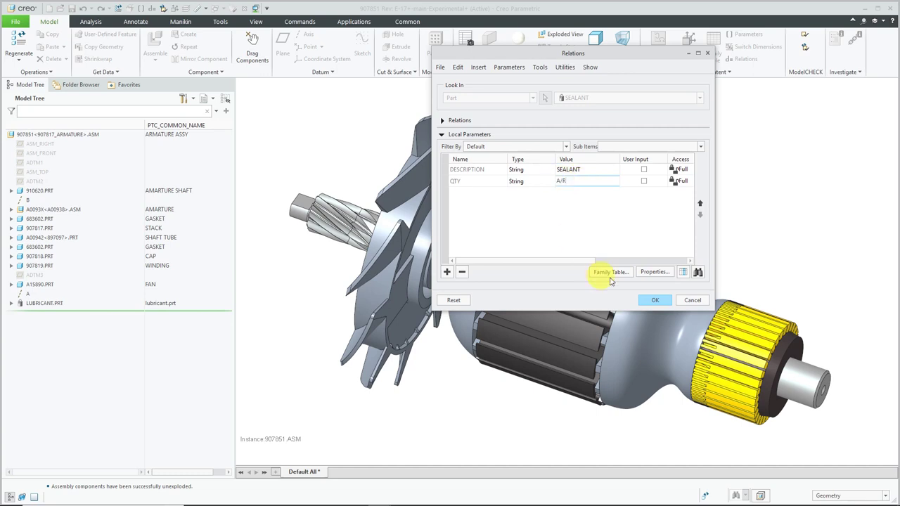
pyautogui.click(655, 300)
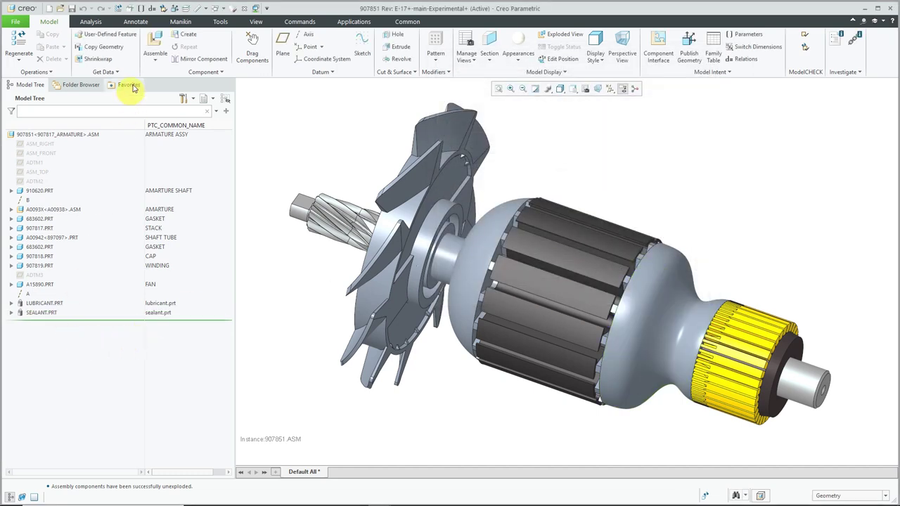
# Create an empty bulk item component named PAINT in the assembly, with editing of parameters and relations enabled.
pyautogui.click(184, 36)
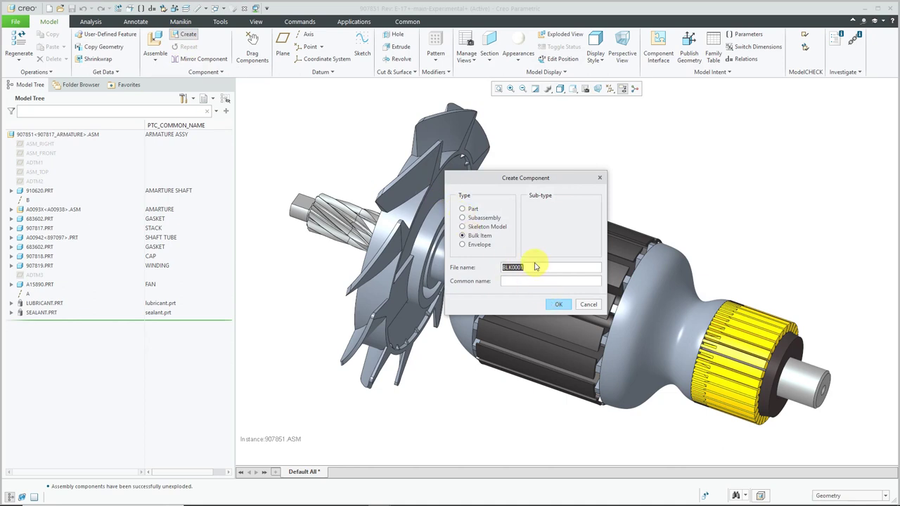
pyautogui.write('PAINT')
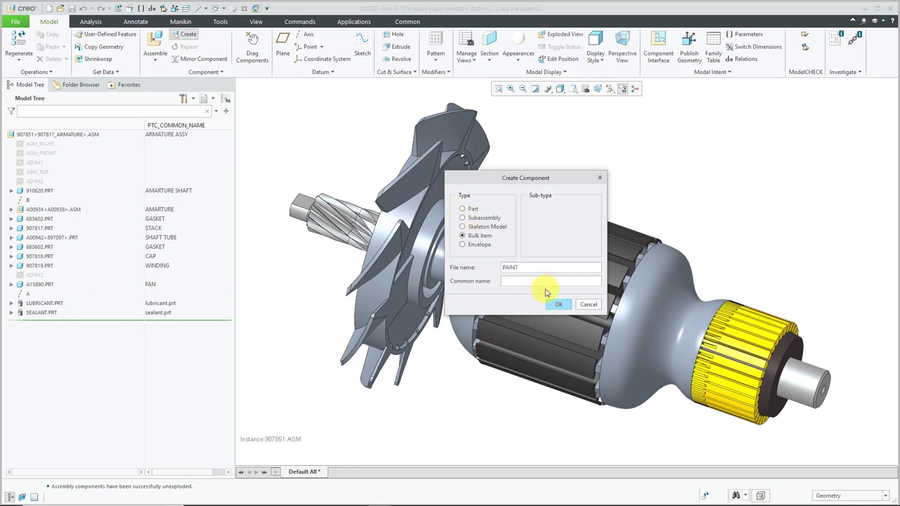
pyautogui.click(561, 305)
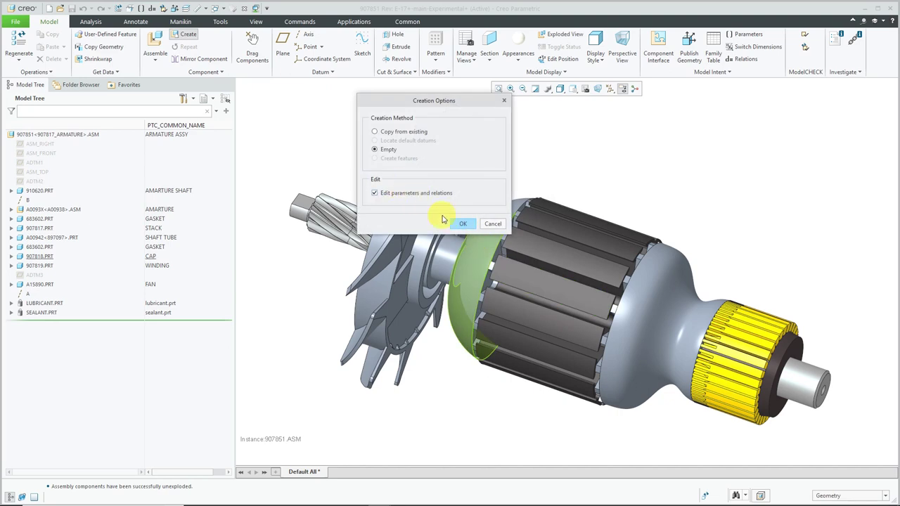
pyautogui.click(463, 223)
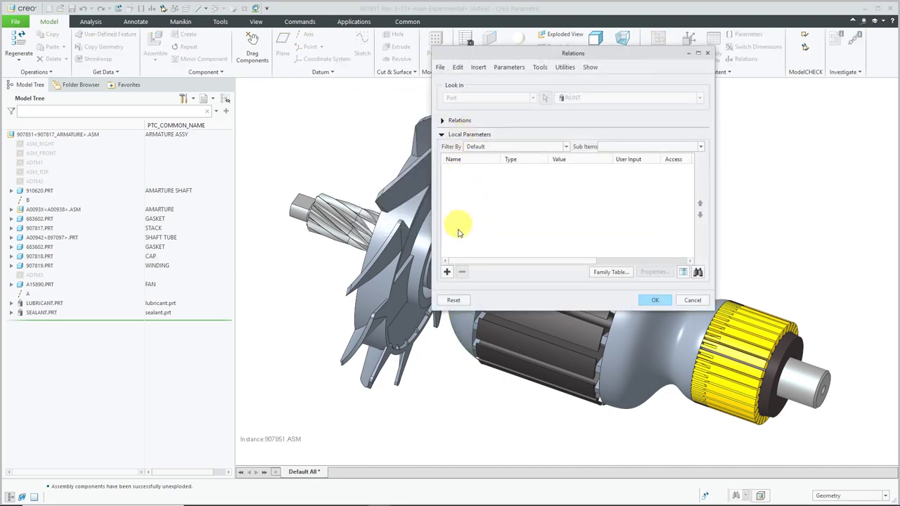
# Add a String parameter named DESCRIPTION with the value GREY PAINT to the paint bulk item.
pyautogui.click(447, 272)
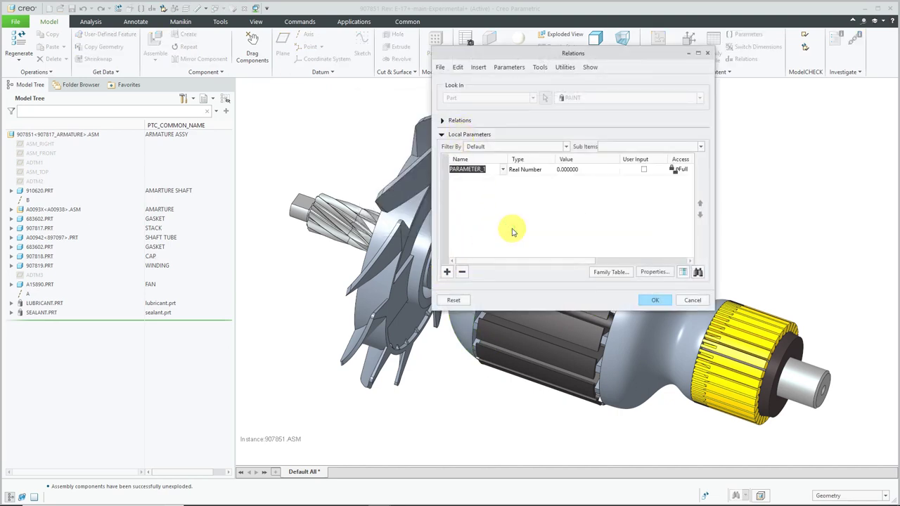
pyautogui.write('DESCRIPTION')
pyautogui.click(549, 170)
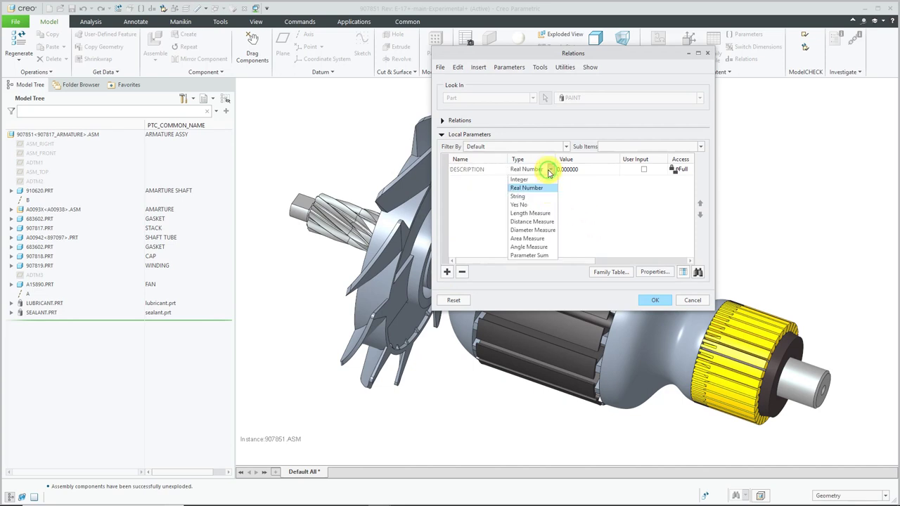
pyautogui.click(550, 198)
pyautogui.click(571, 170)
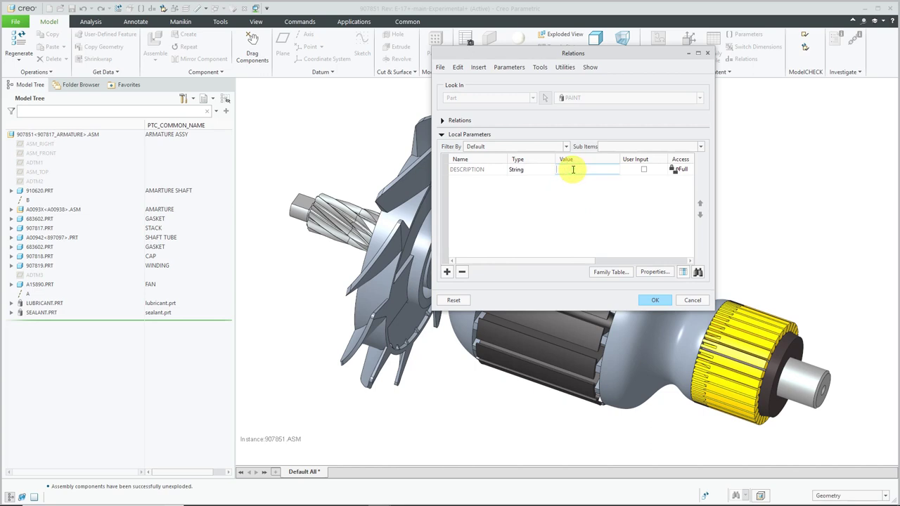
pyautogui.write('GREY PAINT')
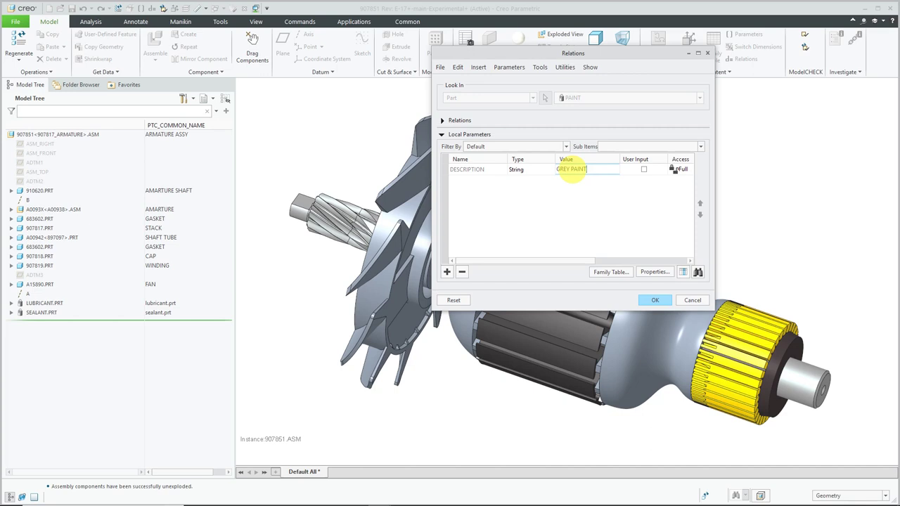
# Add a String parameter named QTY with the value A/R to the paint bulk item and accept its parameters.
pyautogui.click(447, 273)
pyautogui.write('QTY')
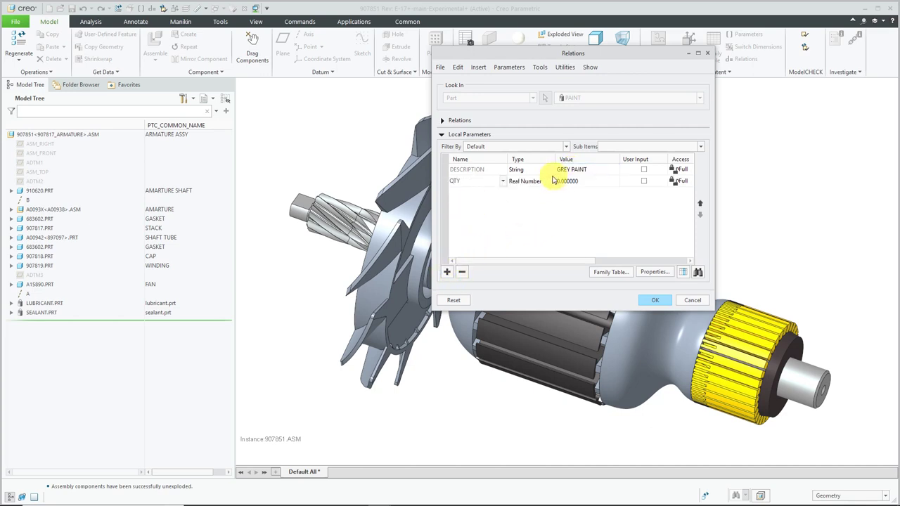
pyautogui.click(547, 181)
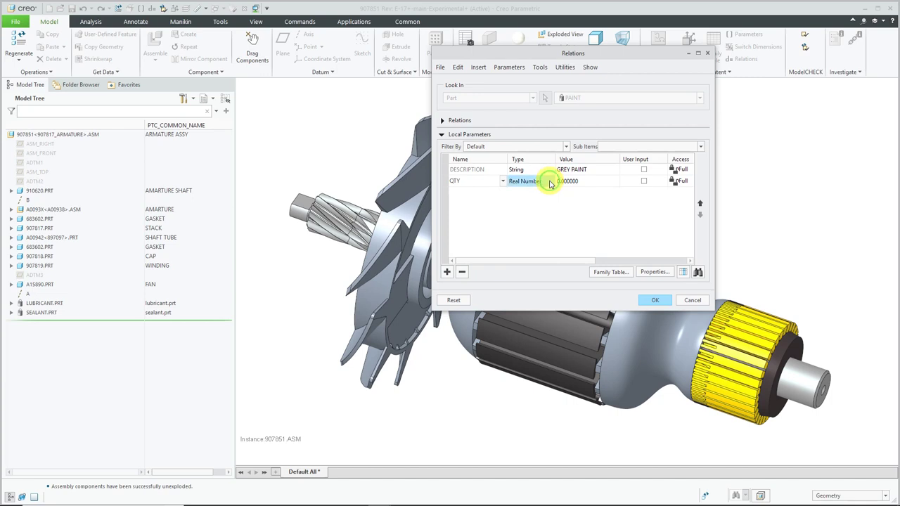
pyautogui.click(551, 181)
pyautogui.click(543, 208)
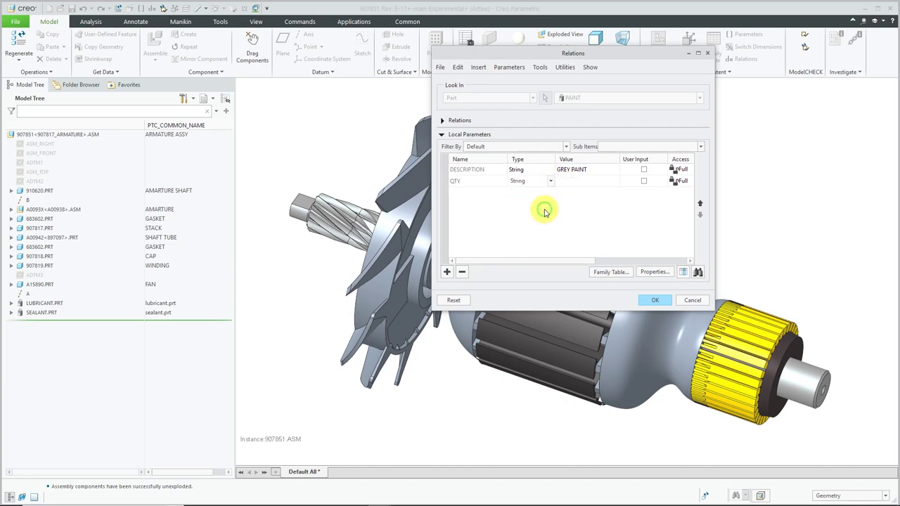
pyautogui.click(569, 182)
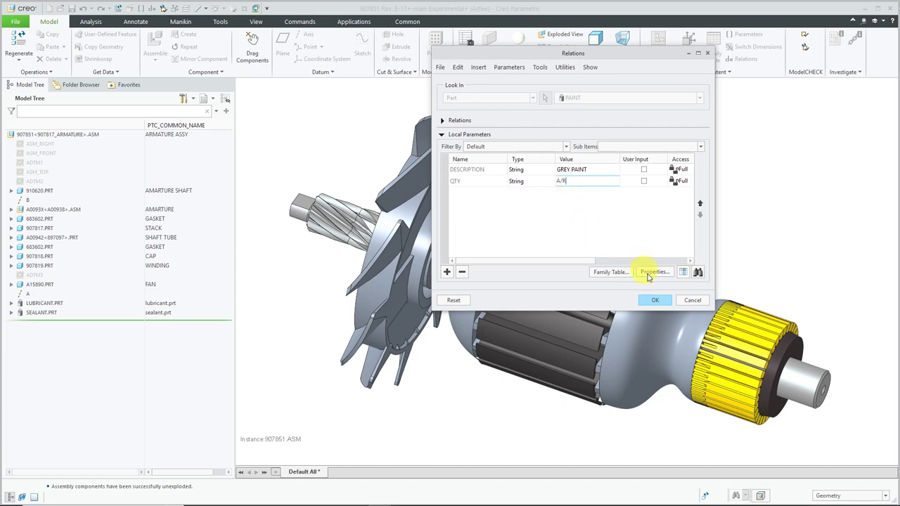
pyautogui.click(654, 301)
pyautogui.click(653, 301)
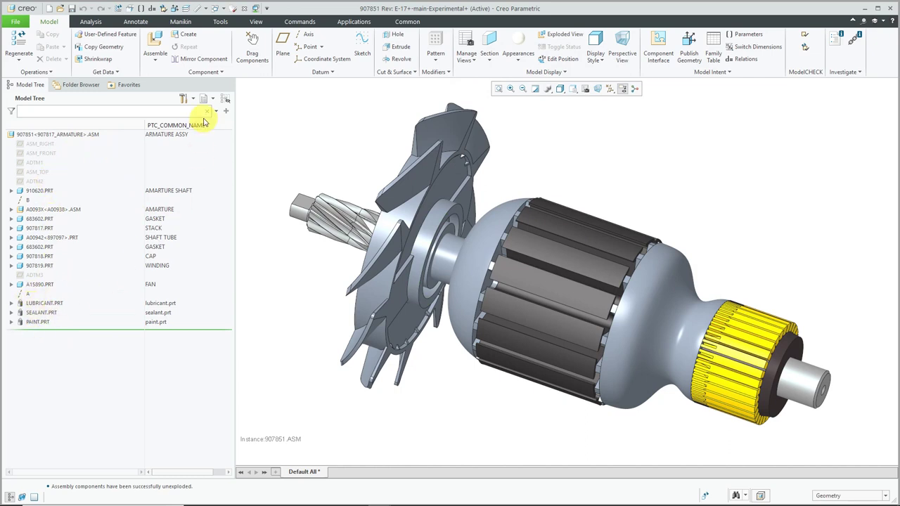
# Switch to the drawing 907851.DRW to work on its parts list table.
pyautogui.click(224, 9)
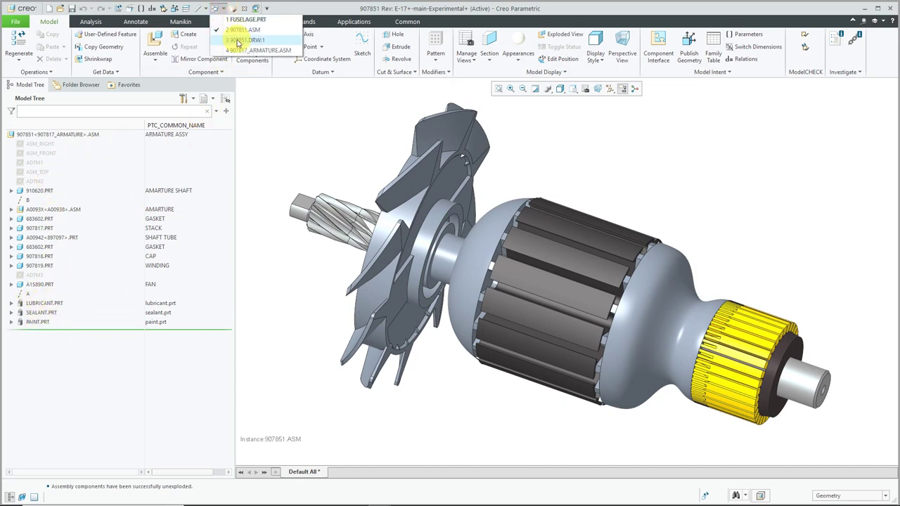
pyautogui.click(239, 39)
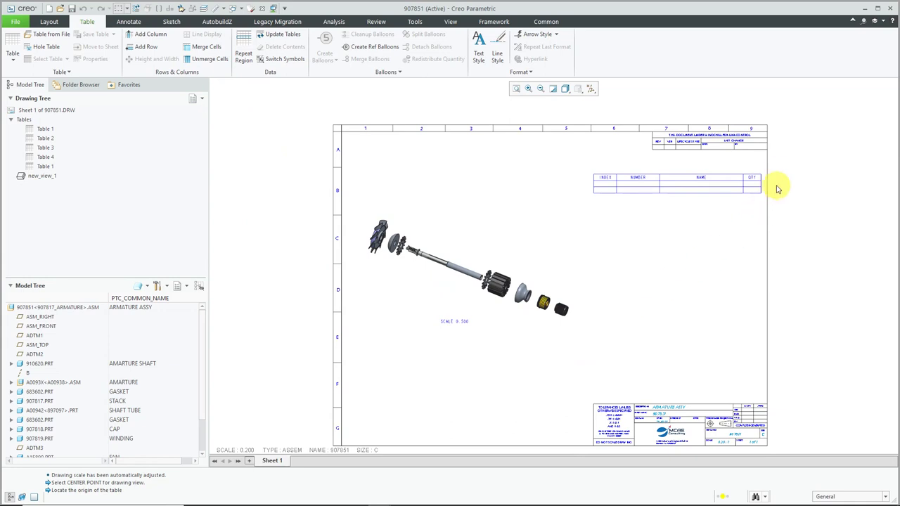
pyautogui.scroll(-4, 777, 182)
pyautogui.scroll(-1, 514, 131)
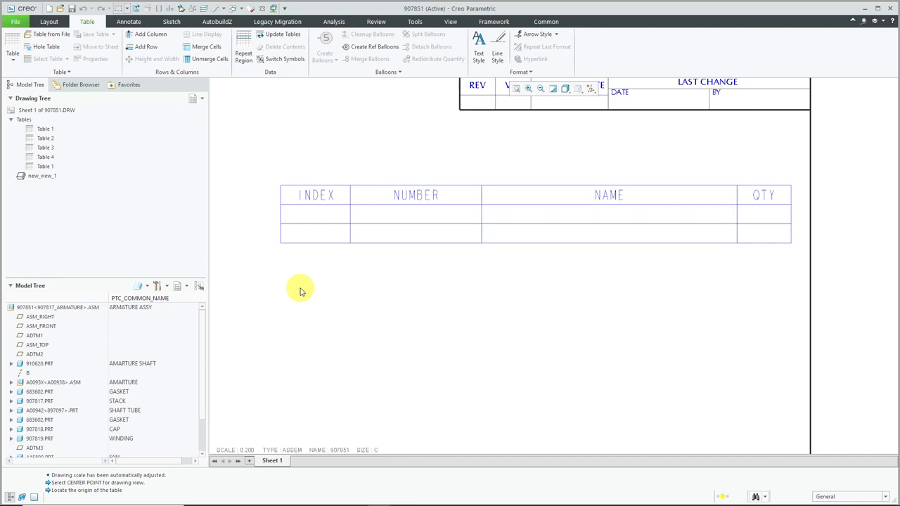
# Add two simple repeat regions to the parts list table, one per empty row, each spanning from the INDEX to the QTY column.
pyautogui.click(240, 54)
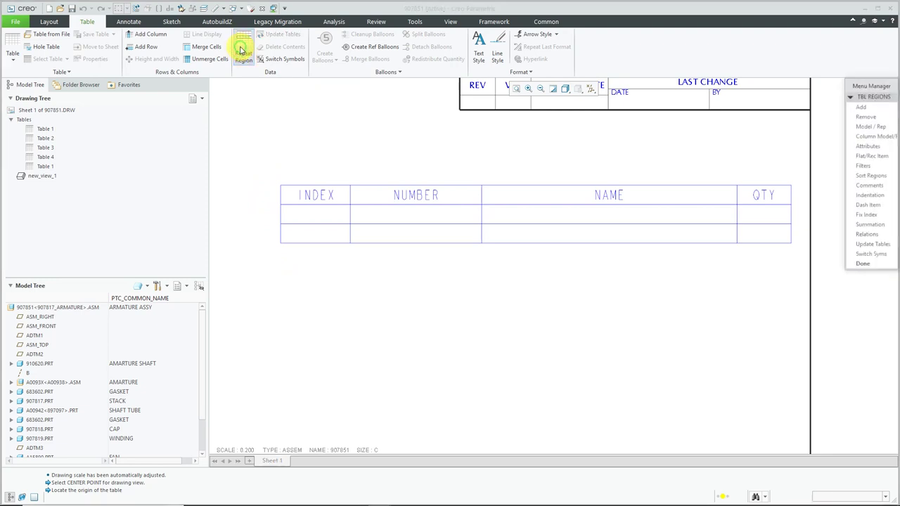
pyautogui.click(863, 107)
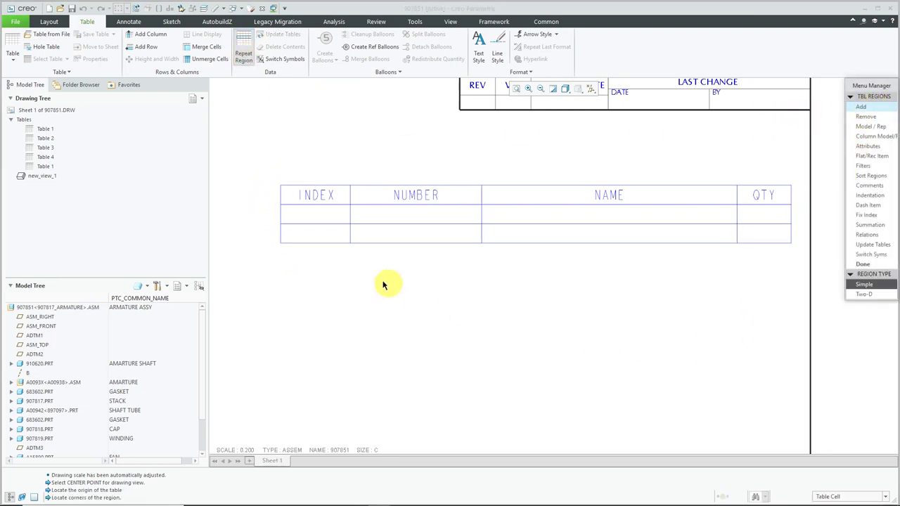
pyautogui.click(317, 216)
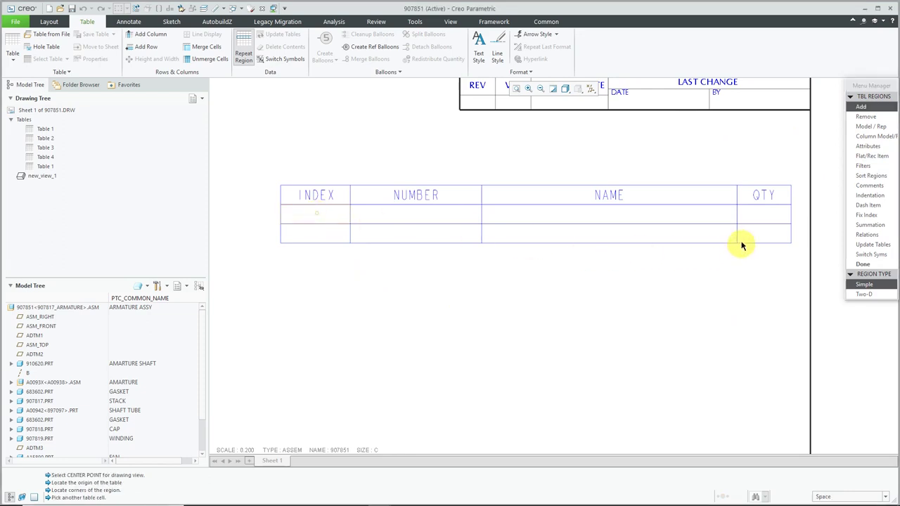
pyautogui.click(759, 216)
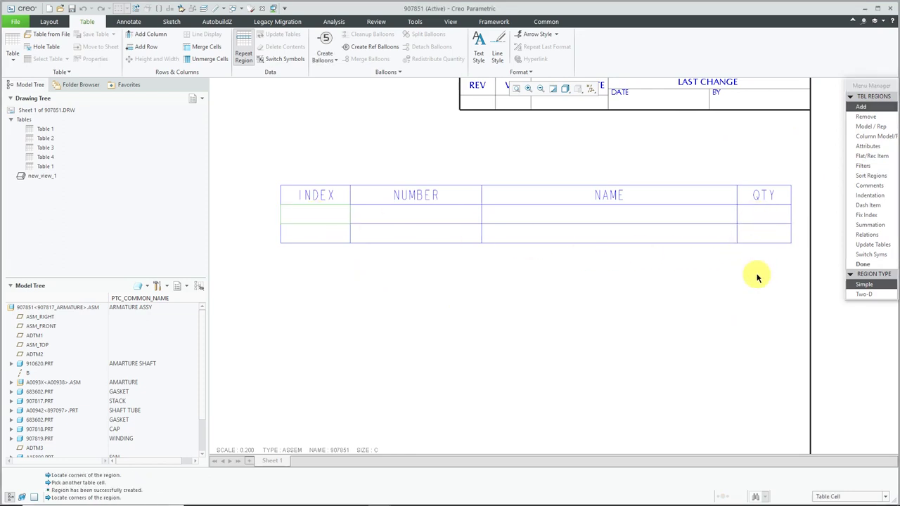
pyautogui.click(318, 234)
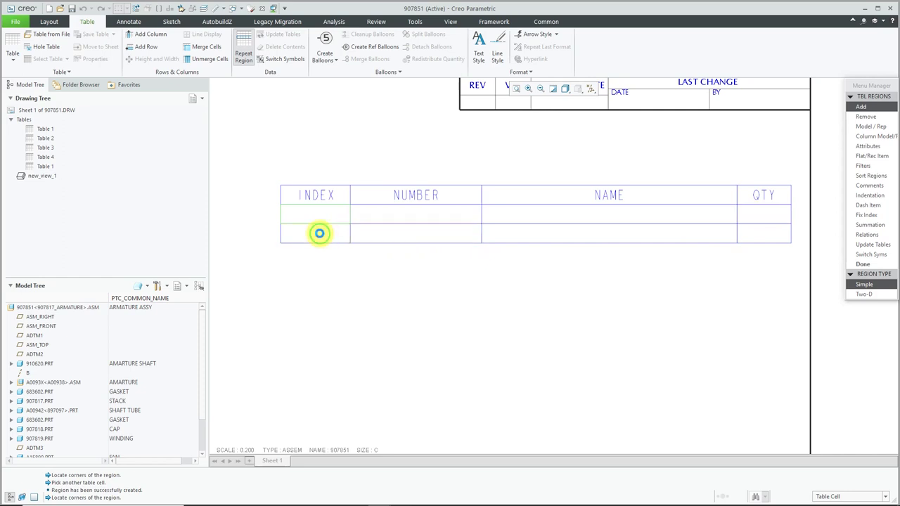
pyautogui.click(769, 234)
pyautogui.click(863, 264)
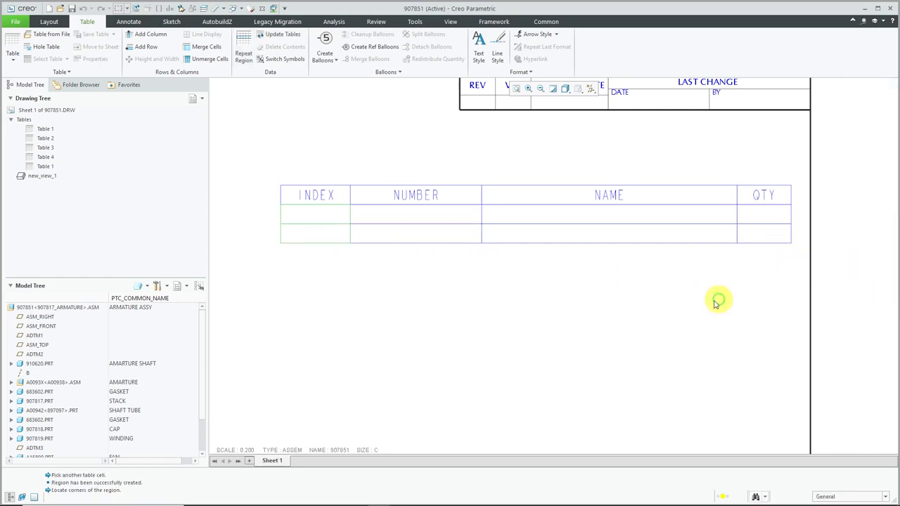
# Assign the report symbol rpt.index to the INDEX cell of the upper repeat region.
pyautogui.doubleClick(327, 218)
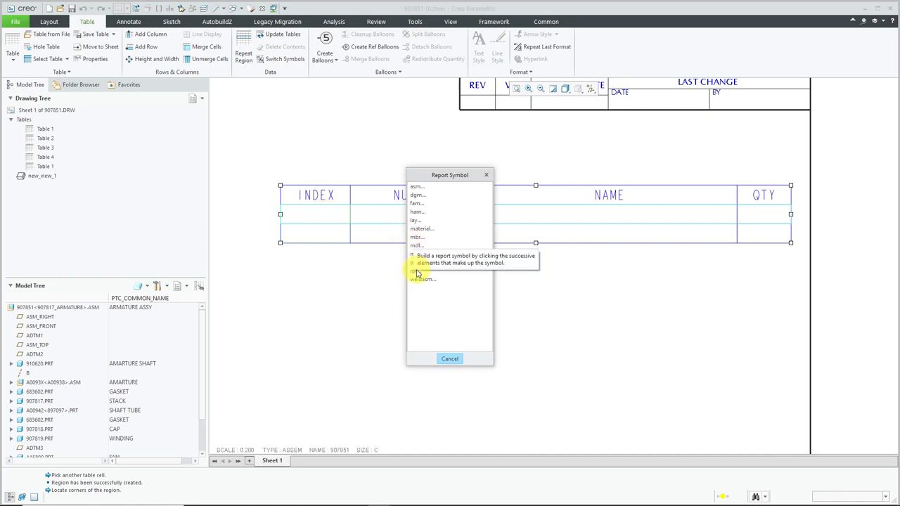
pyautogui.click(416, 273)
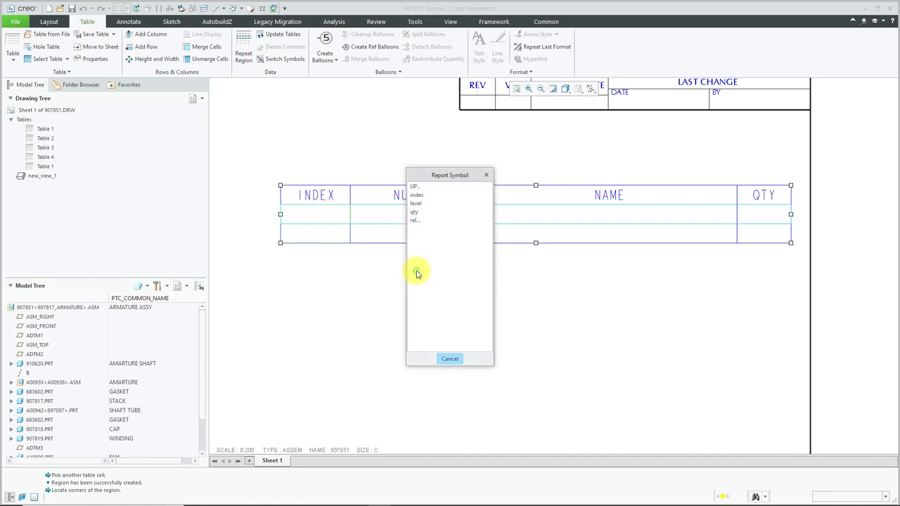
pyautogui.click(416, 197)
# Assign the report symbol asm.mbr.name to the NUMBER cell of the upper repeat region.
pyautogui.doubleClick(404, 214)
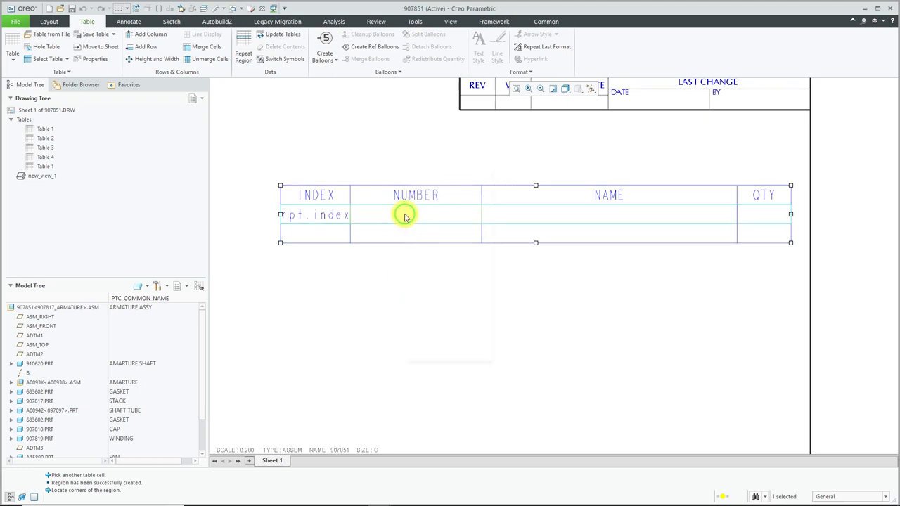
pyautogui.moveTo(456, 175); pyautogui.dragTo(566, 177)
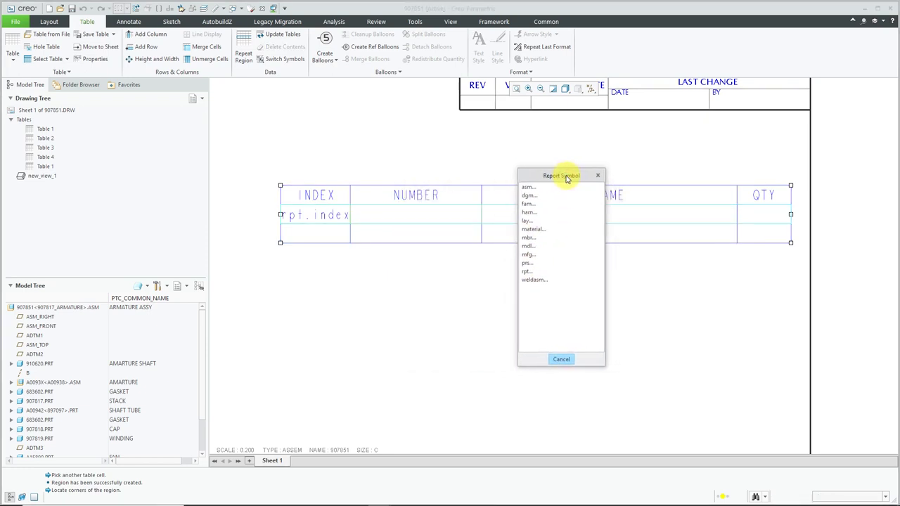
pyautogui.click(532, 189)
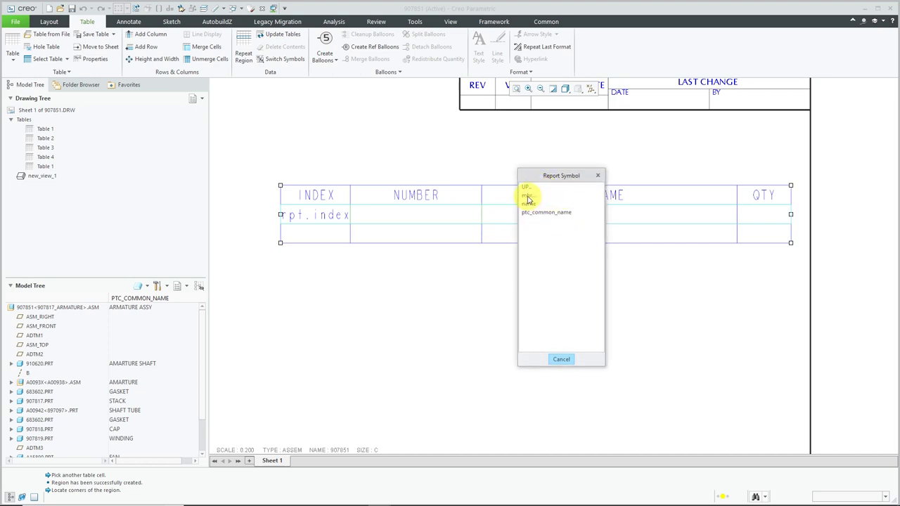
pyautogui.click(528, 196)
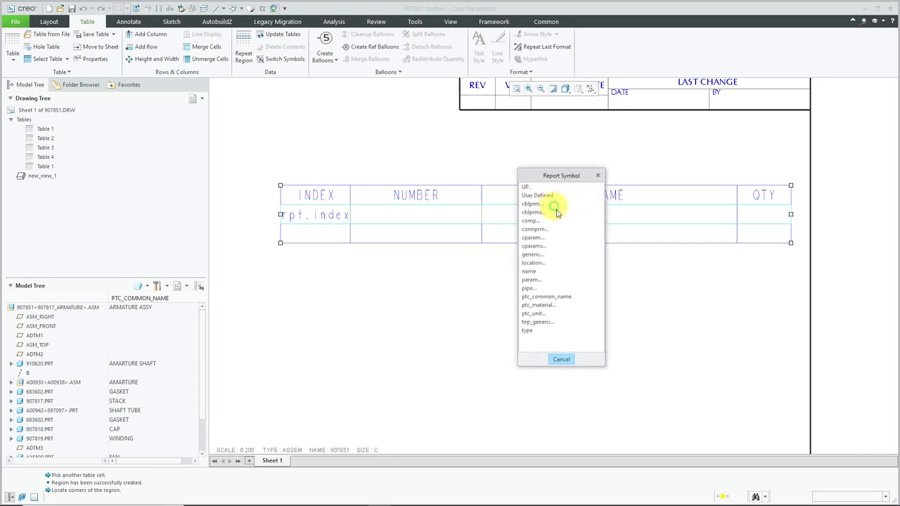
pyautogui.click(529, 273)
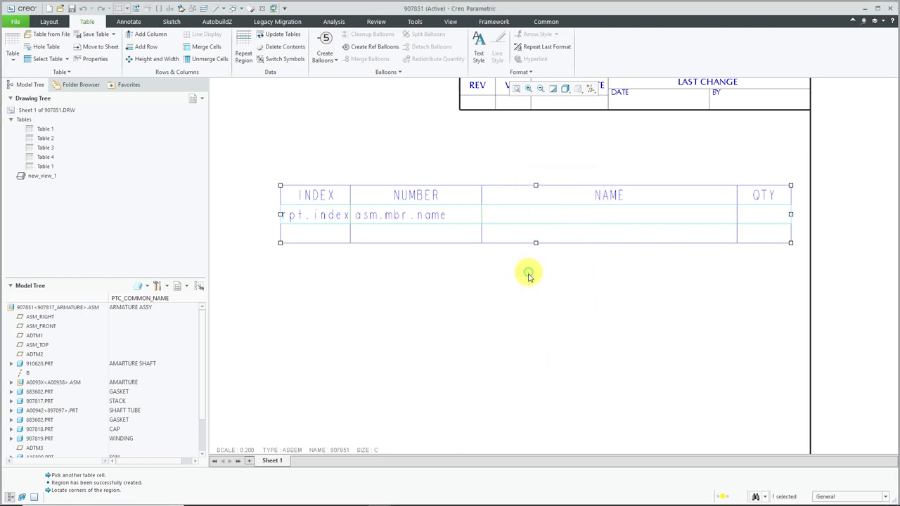
# Assign the report symbol asm.mbr.ptc_common_name to the NAME cell of the upper repeat region.
pyautogui.click(547, 216)
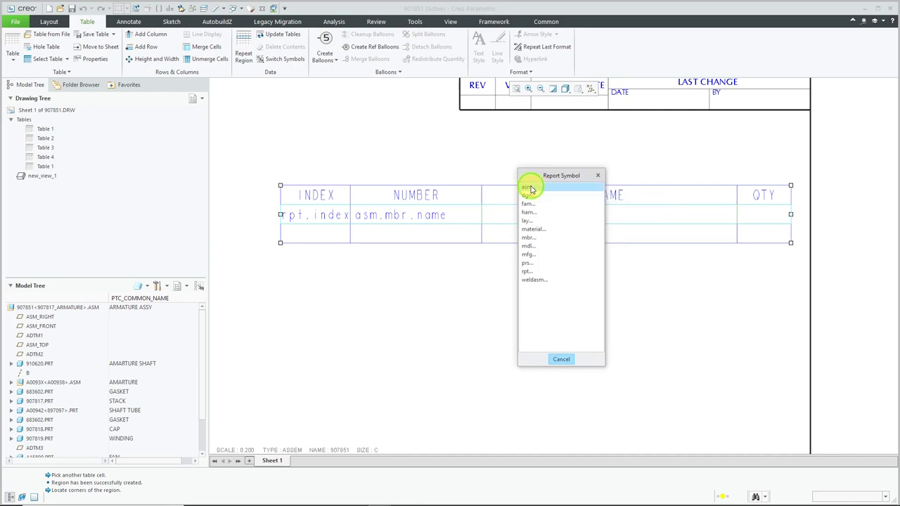
pyautogui.click(528, 188)
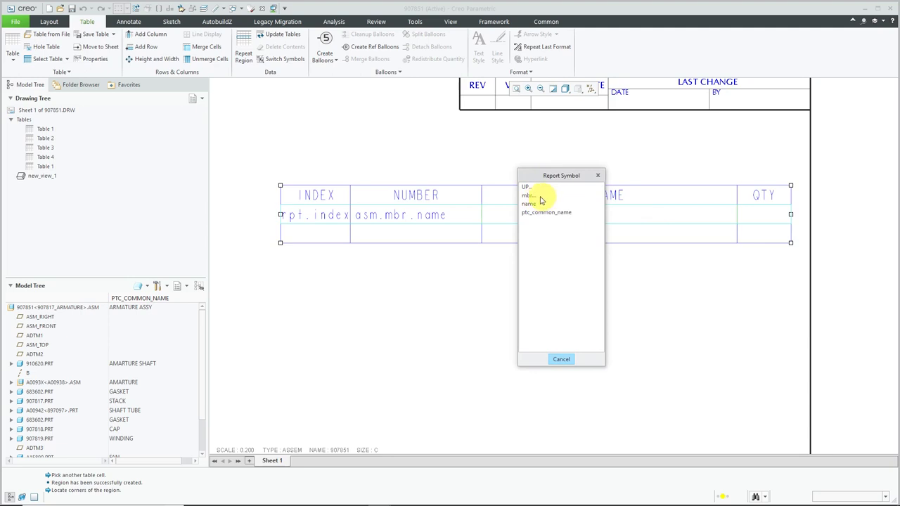
pyautogui.click(529, 195)
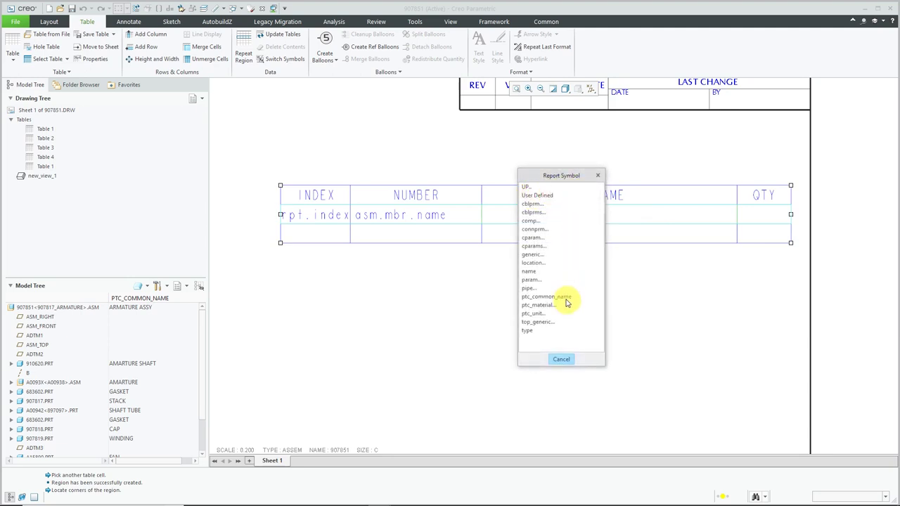
pyautogui.click(563, 297)
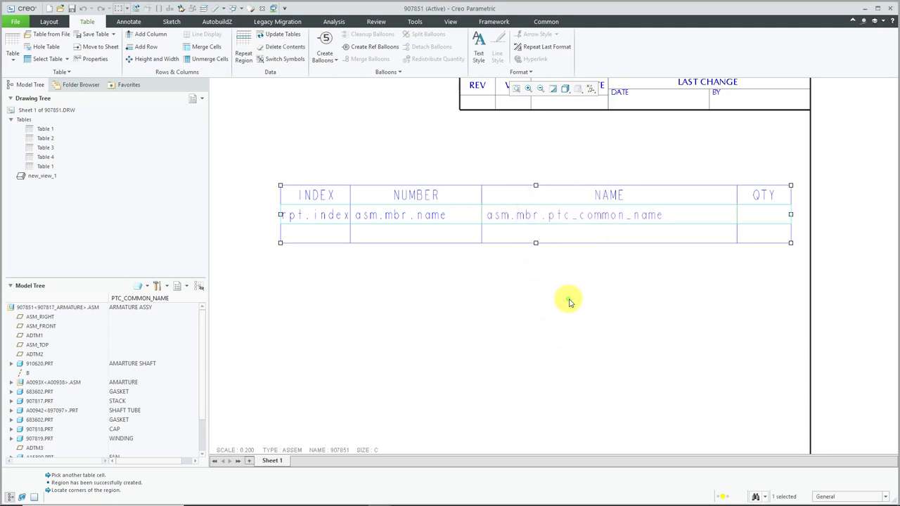
# Assign the report symbol rpt.qty to the QTY cell of the upper repeat region and update the tables.
pyautogui.click(768, 216)
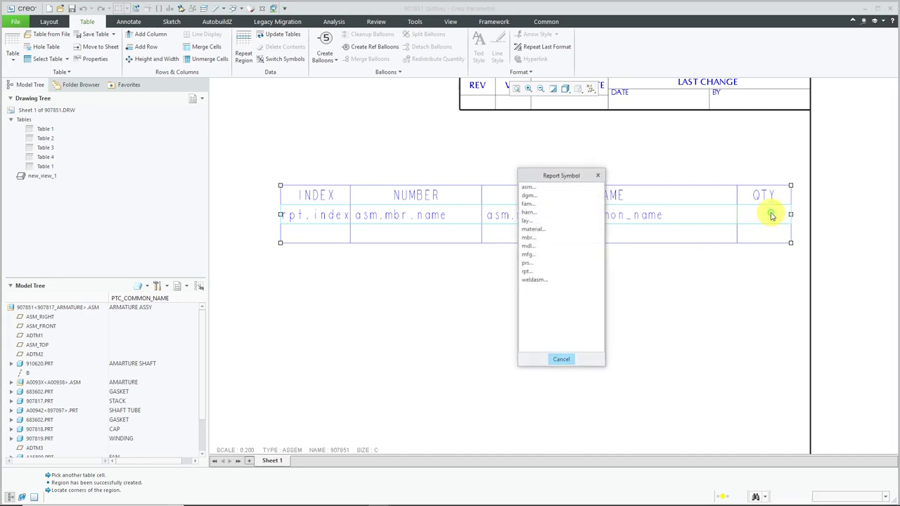
pyautogui.click(526, 271)
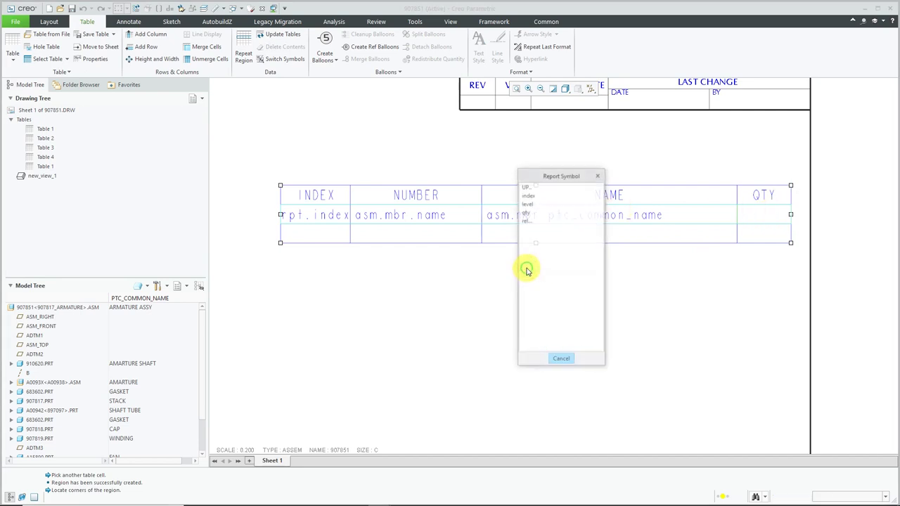
pyautogui.click(527, 214)
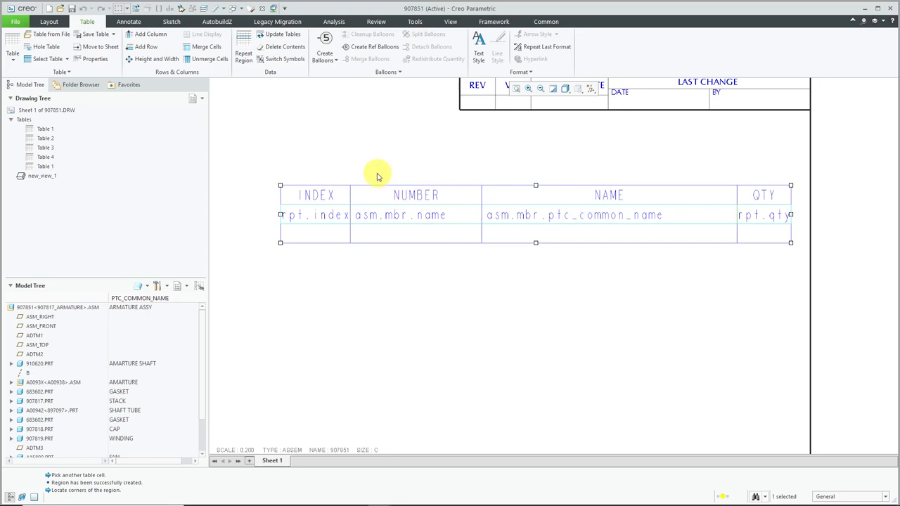
pyautogui.click(283, 34)
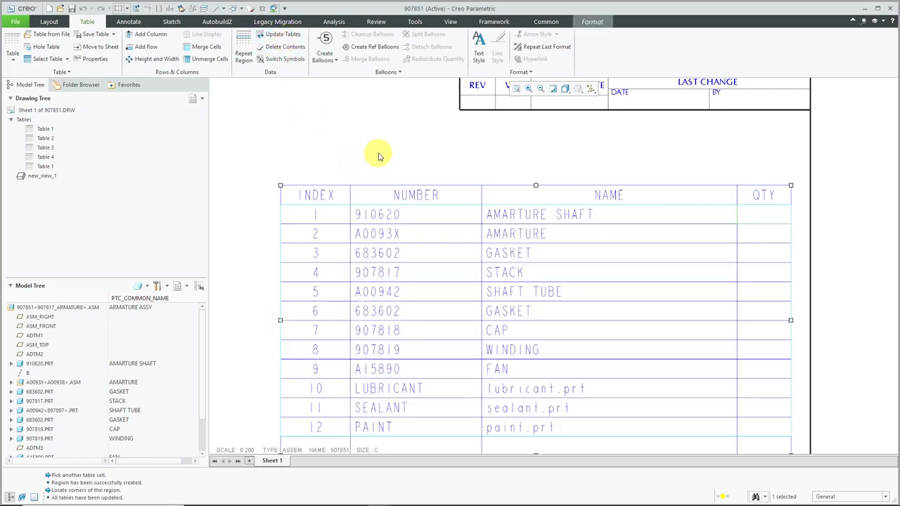
pyautogui.scroll(1, 375, 155)
pyautogui.scroll(-3, 382, 150)
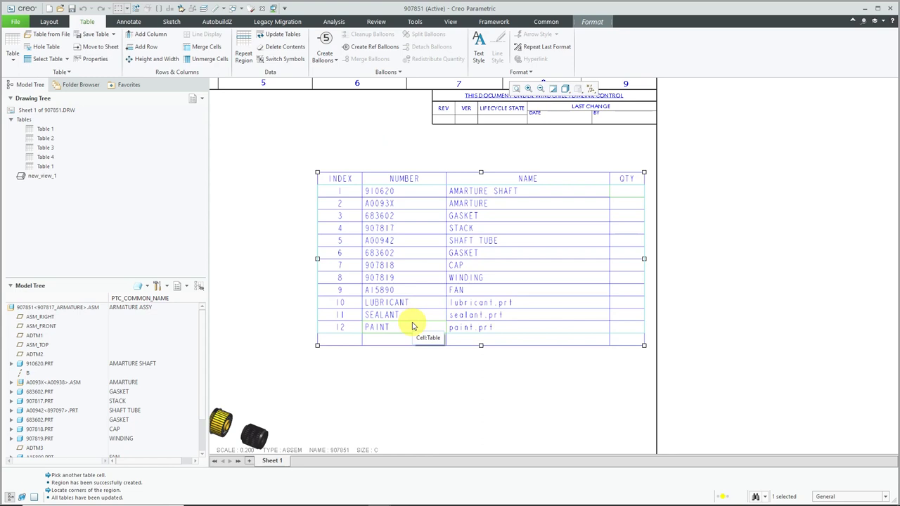
# Set the upper repeat region's attributes to No Duplicates and Recursive.
pyautogui.click(241, 40)
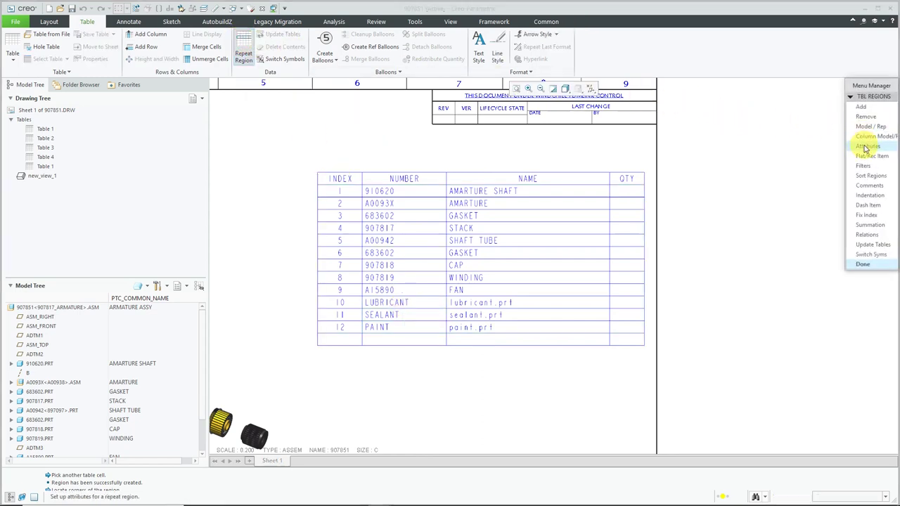
pyautogui.click(867, 146)
pyautogui.click(477, 251)
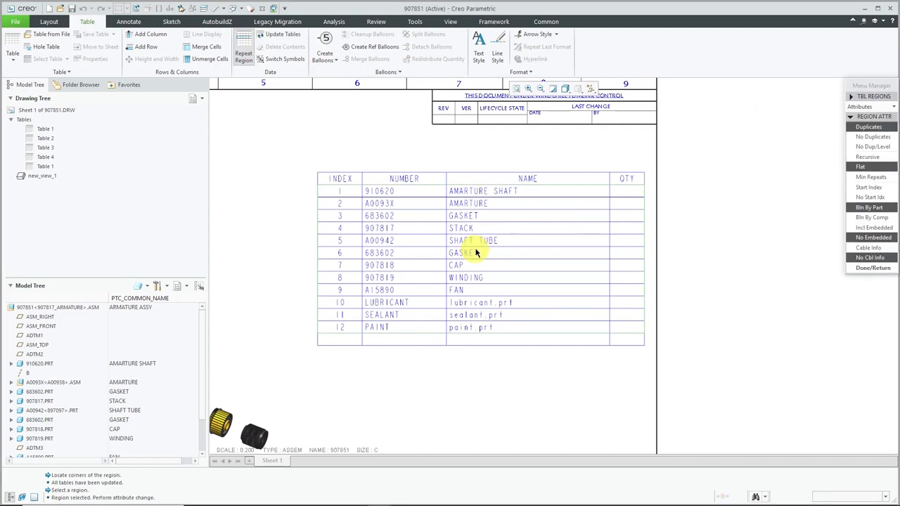
pyautogui.click(873, 137)
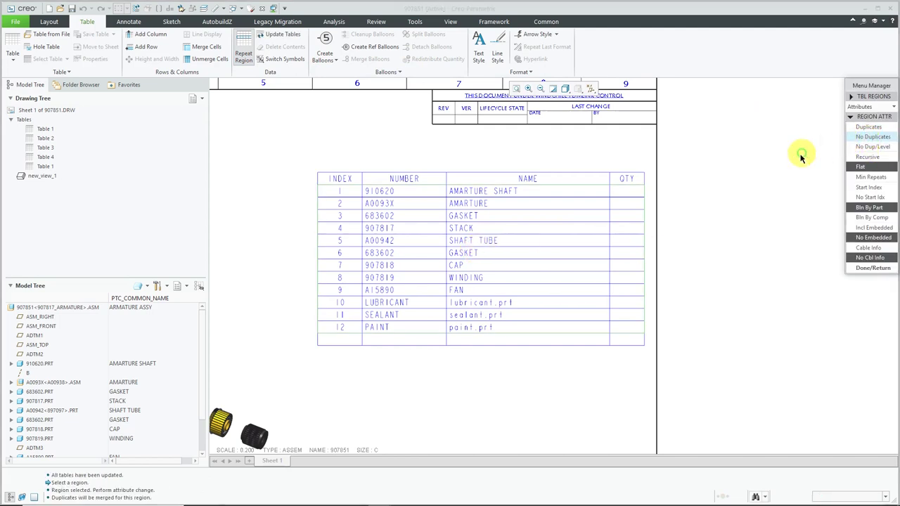
pyautogui.click(867, 157)
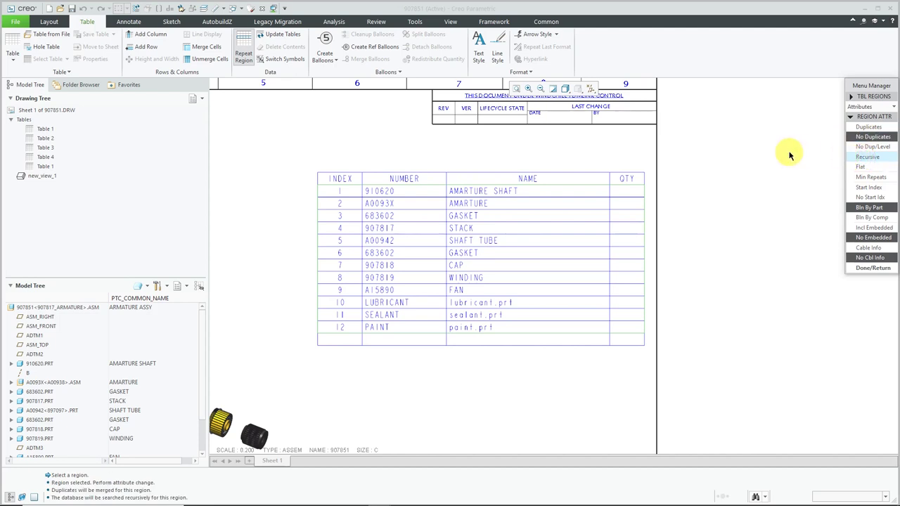
pyautogui.click(871, 268)
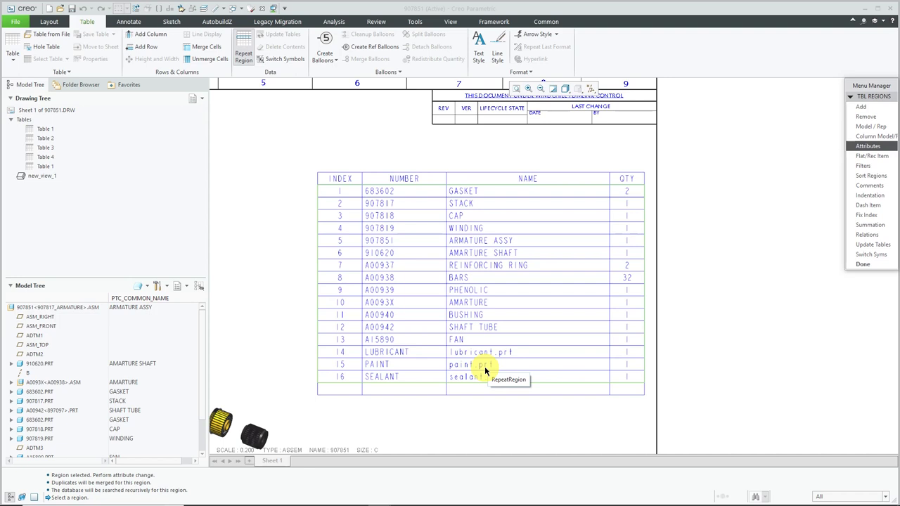
# Add the rule filter &ASM.MBR.TYPE != "BULK ITEM" to the upper repeat region and finish the region setup.
pyautogui.click(878, 167)
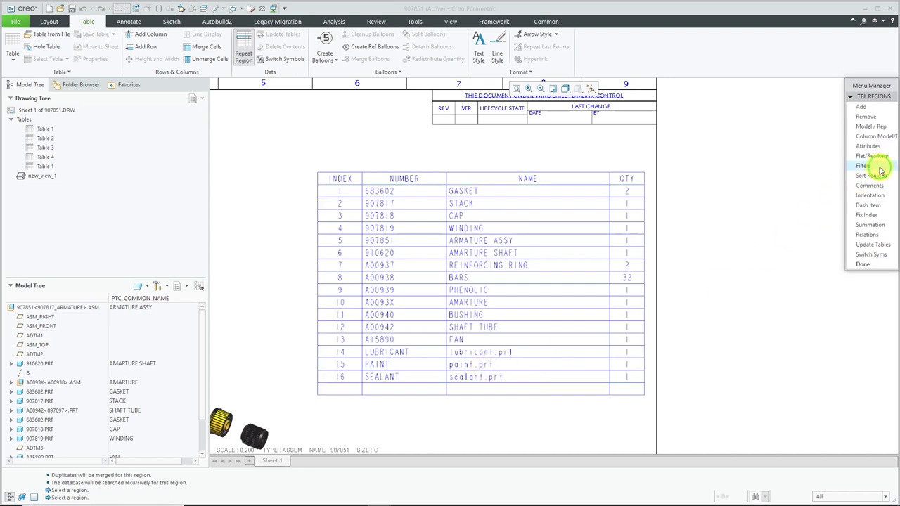
pyautogui.click(500, 287)
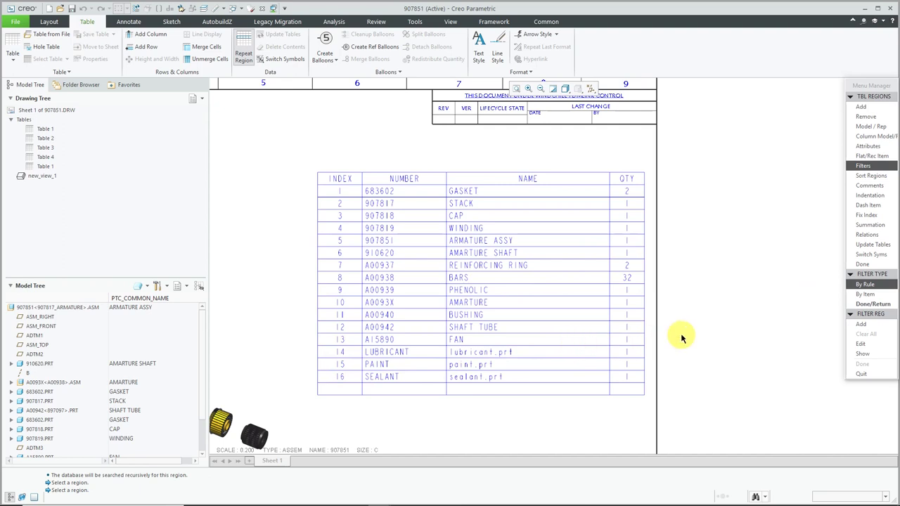
pyautogui.click(860, 327)
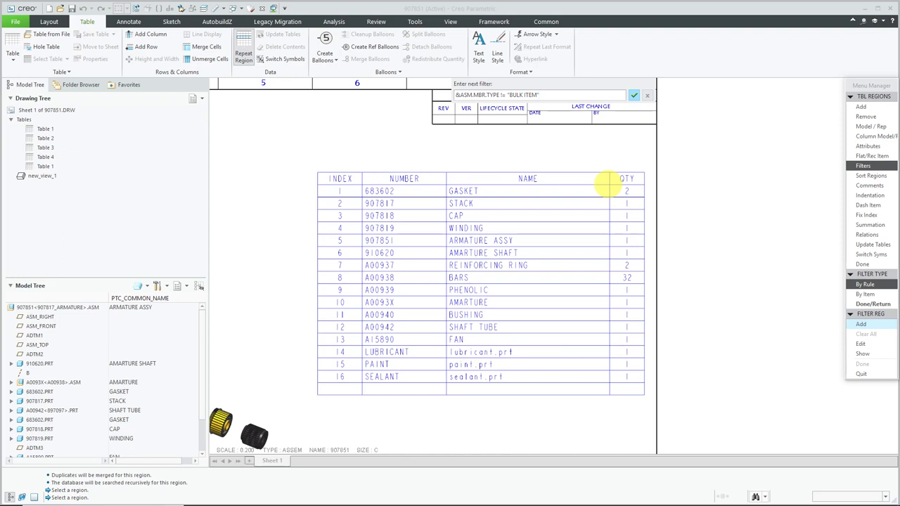
pyautogui.press('Return')
pyautogui.press('Return')
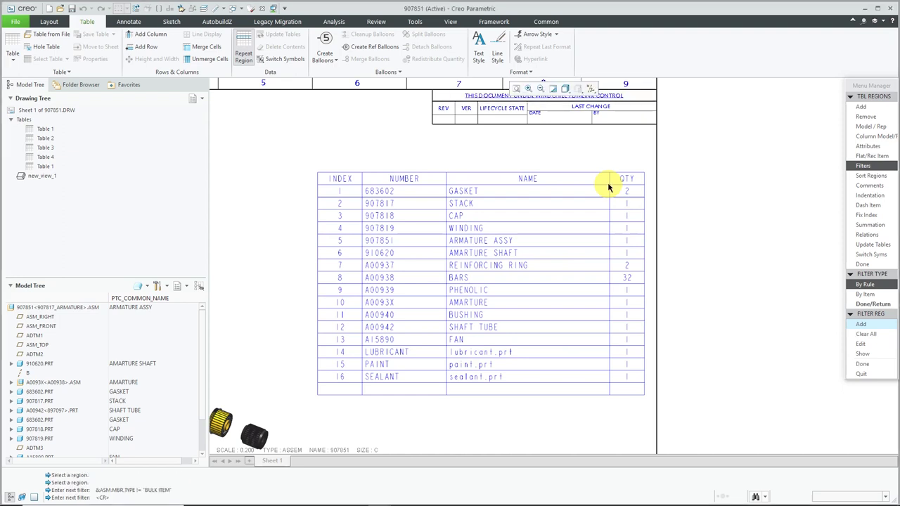
pyautogui.click(872, 362)
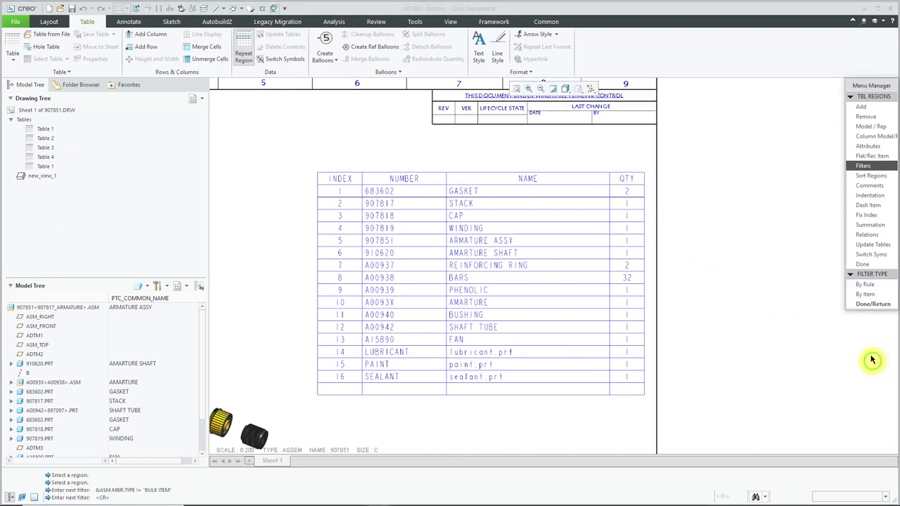
pyautogui.click(871, 304)
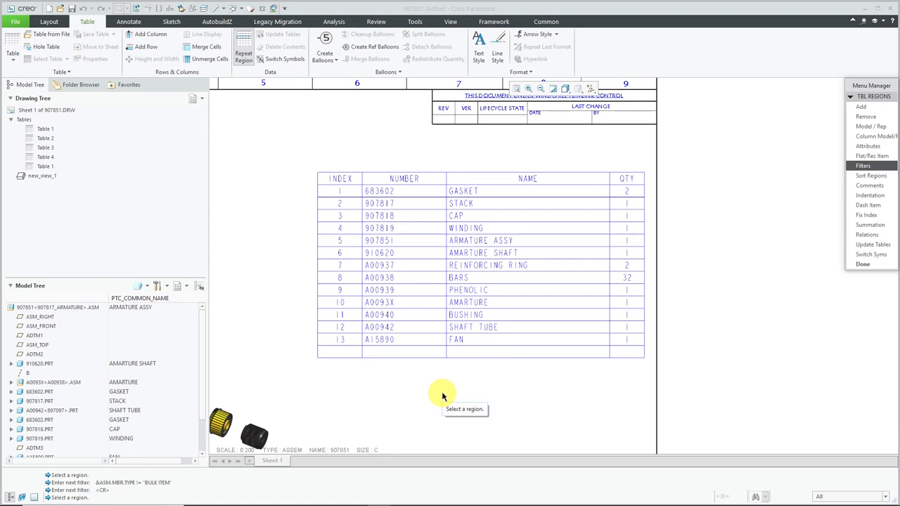
pyautogui.click(863, 264)
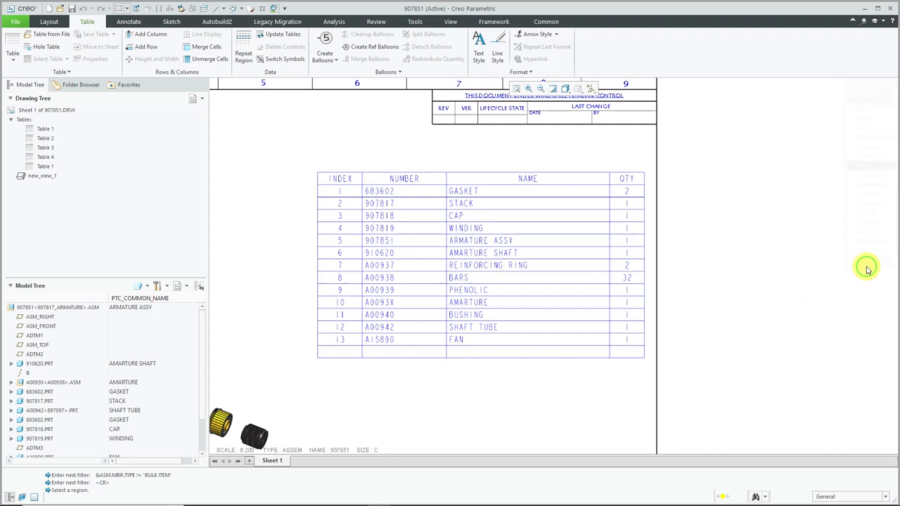
# Assign the report symbol rpt.index to the INDEX cell of the lower repeat region.
pyautogui.doubleClick(346, 355)
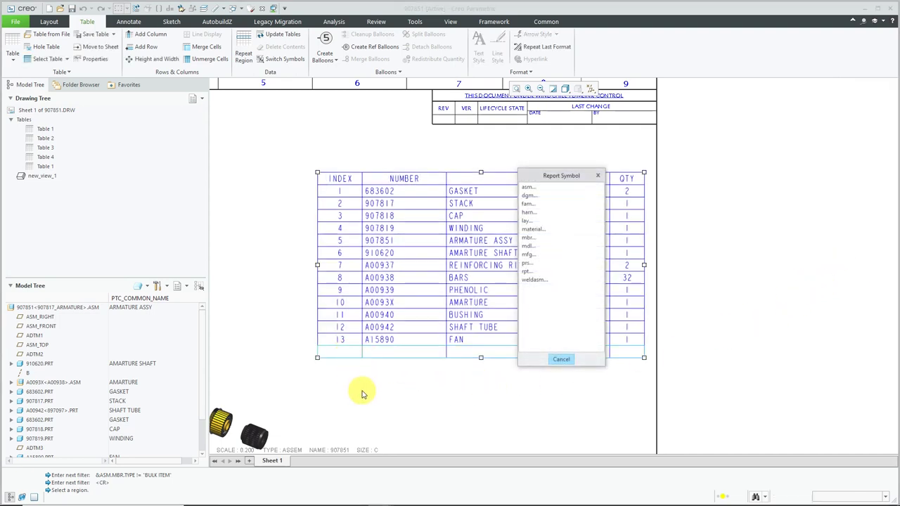
pyautogui.click(531, 273)
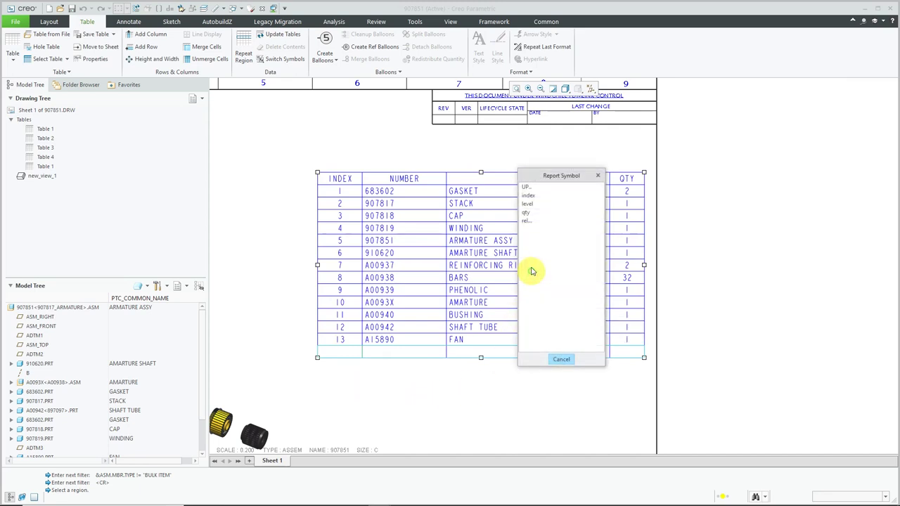
pyautogui.click(529, 195)
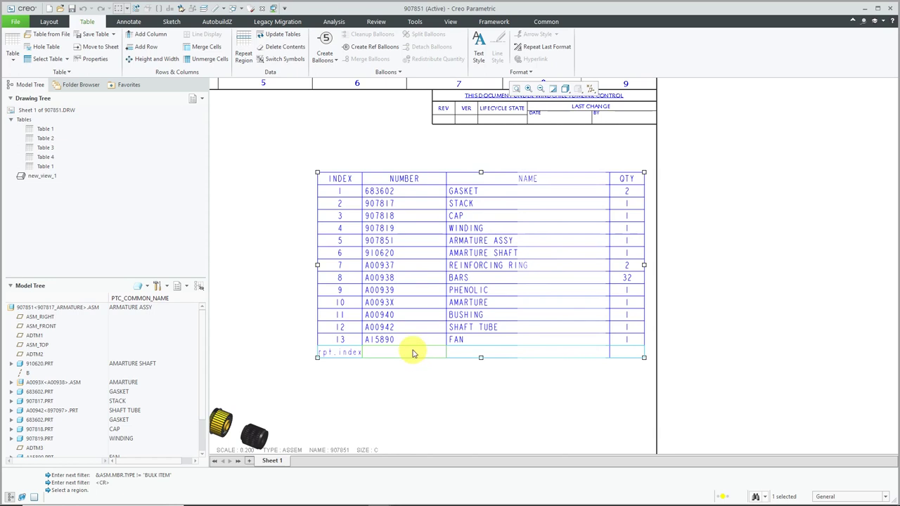
# Assign the report symbol asm.mbr.name to the NUMBER cell of the lower repeat region.
pyautogui.doubleClick(413, 353)
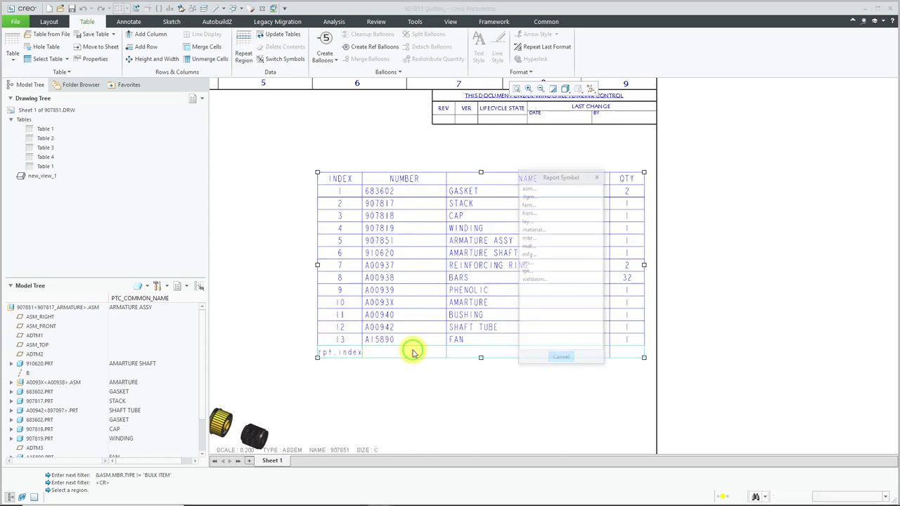
pyautogui.click(528, 187)
pyautogui.click(532, 197)
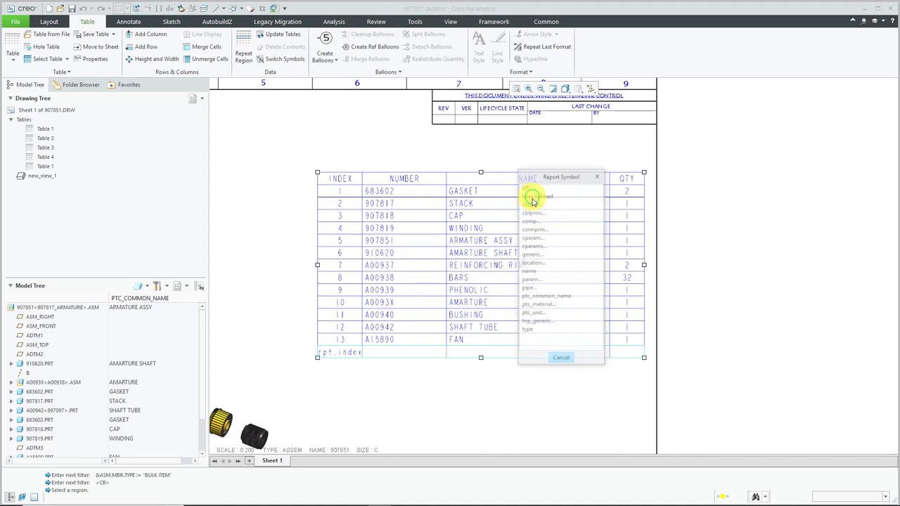
pyautogui.click(531, 273)
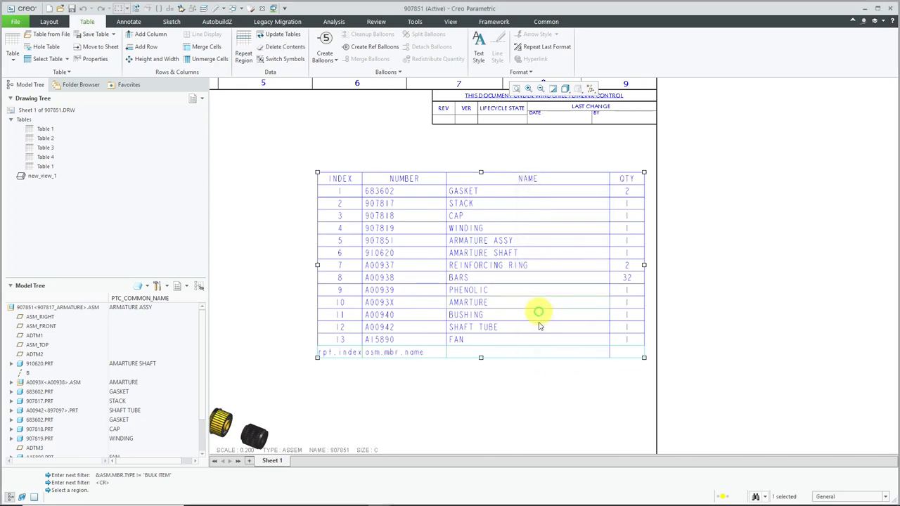
# Assign the user-defined report symbol asm.mbr.DESCRIPTION to the NAME cell of the lower repeat region.
pyautogui.click(509, 357)
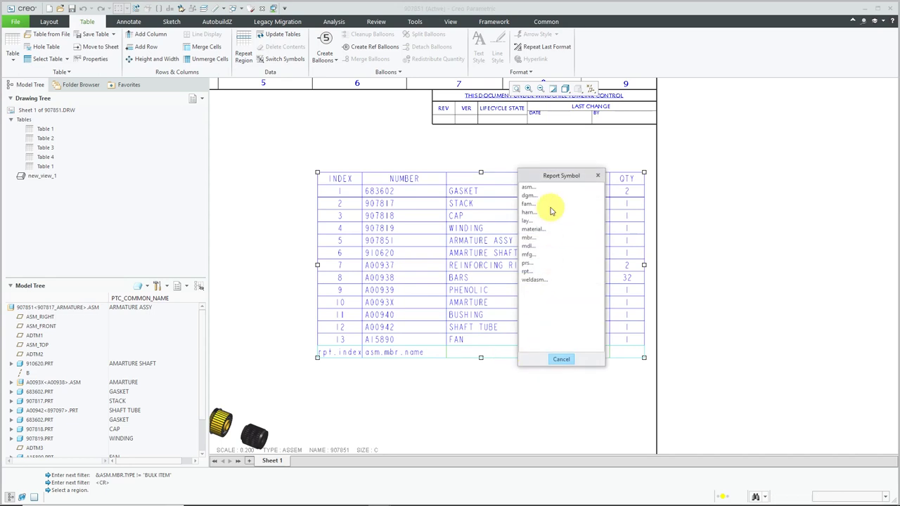
pyautogui.click(532, 188)
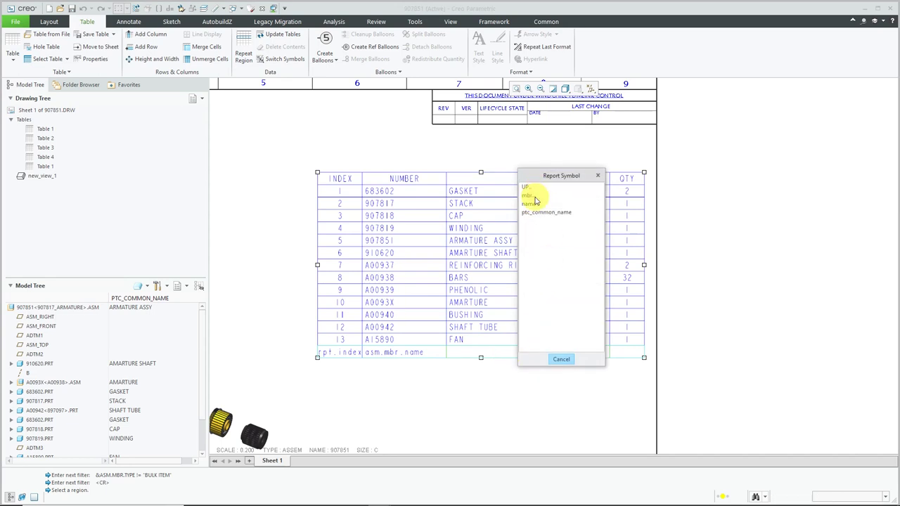
pyautogui.click(533, 197)
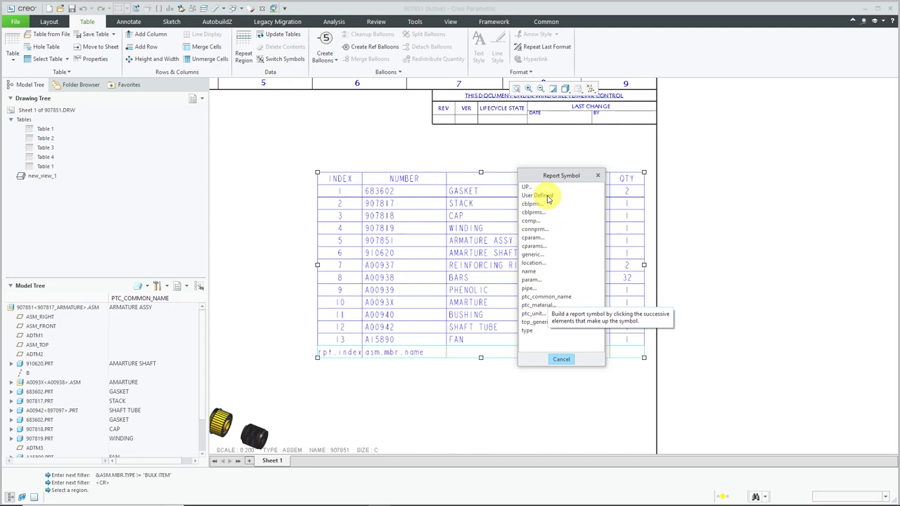
pyautogui.click(538, 196)
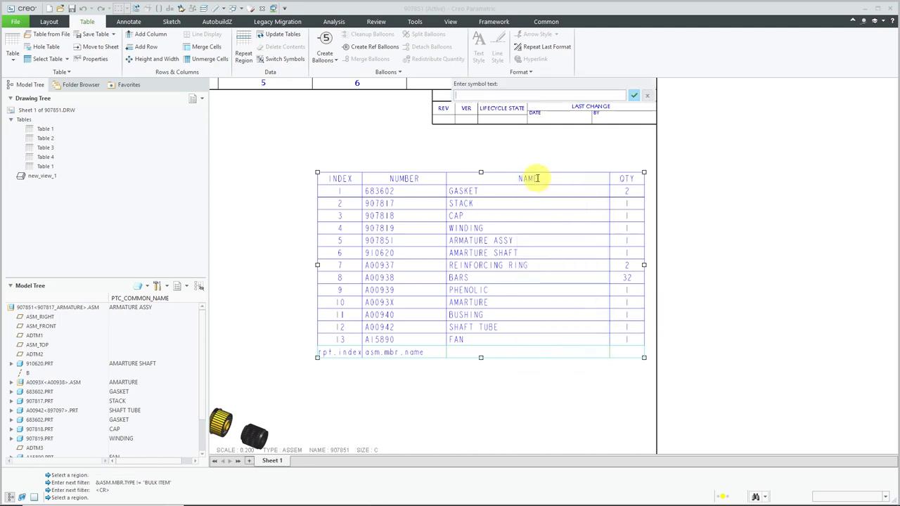
pyautogui.write('DESCRIPTION')
pyautogui.press('Return')
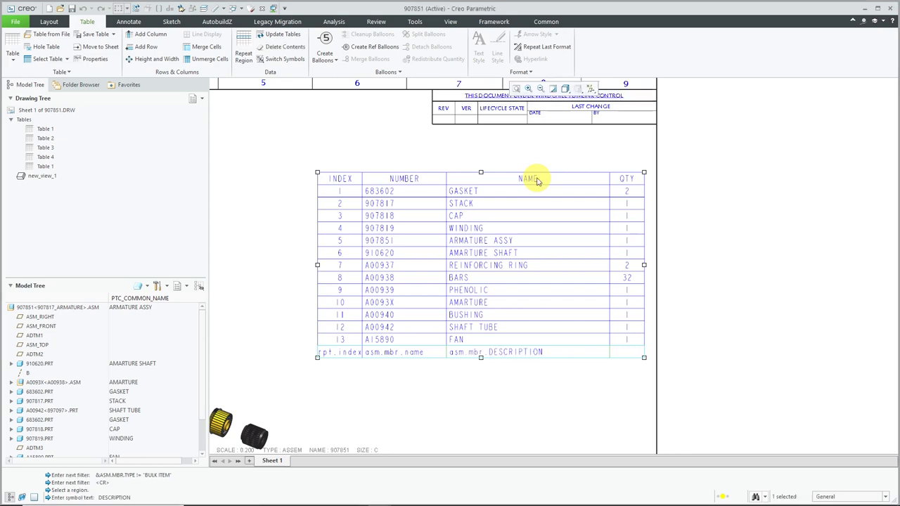
# Assign the user-defined report symbol asm.mbr.QTY to the QTY cell of the lower repeat region.
pyautogui.click(620, 354)
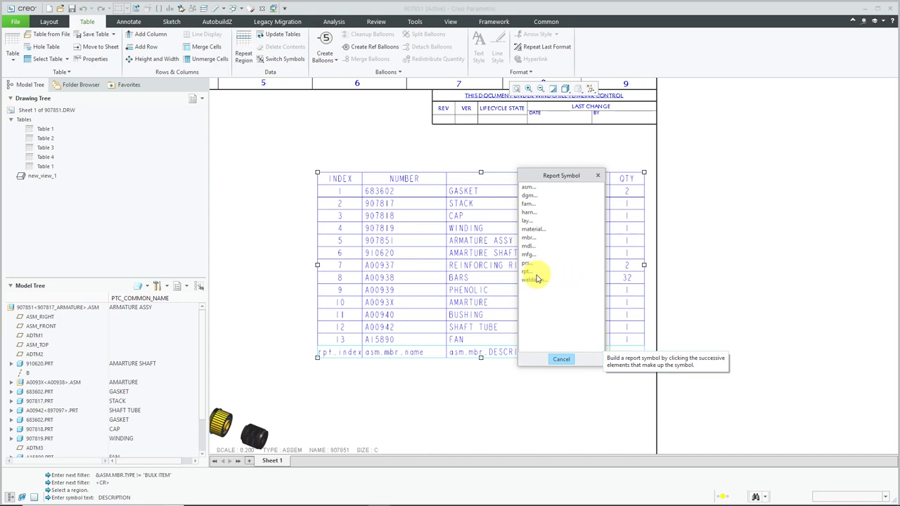
pyautogui.click(529, 188)
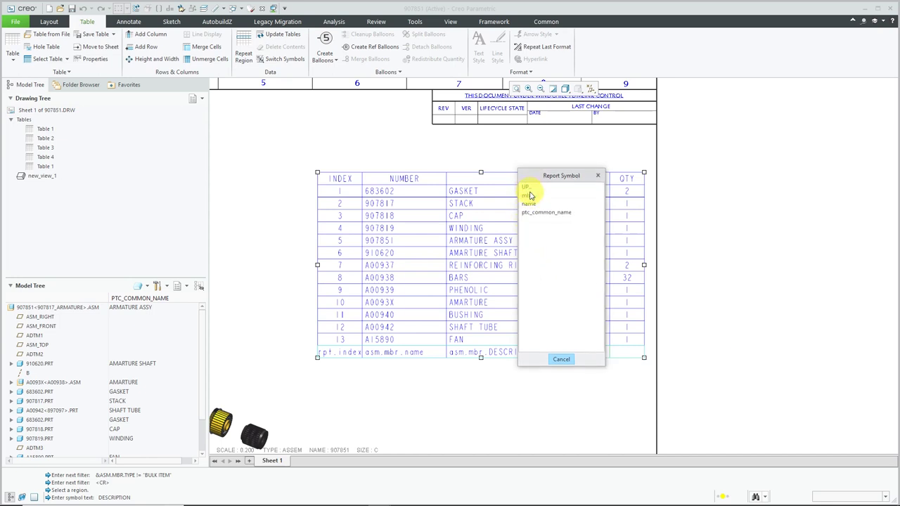
pyautogui.click(530, 195)
pyautogui.click(530, 195)
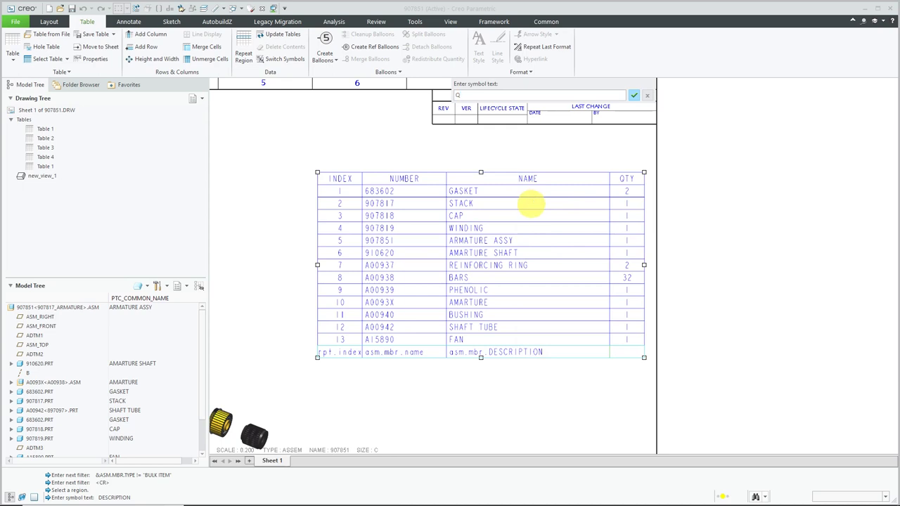
pyautogui.press('Return')
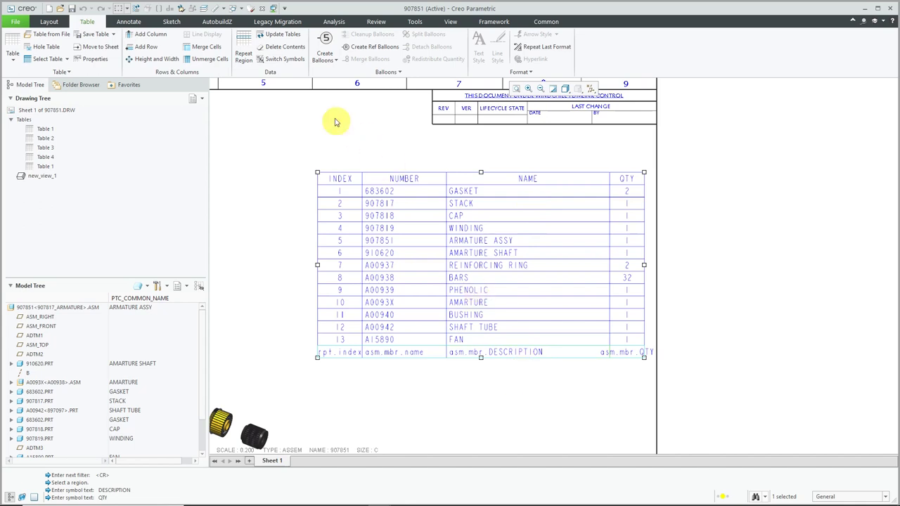
# Update the tables to fill the lower repeat region and review the complete parts list.
pyautogui.click(269, 35)
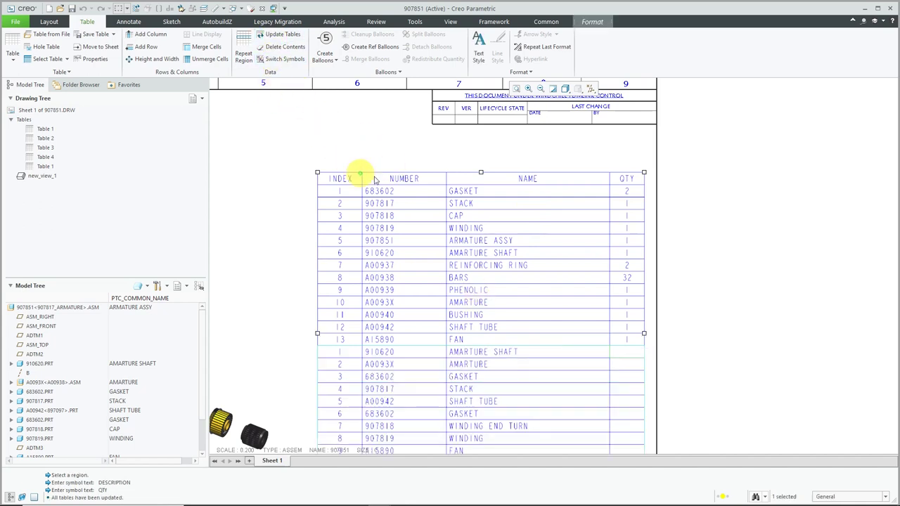
pyautogui.scroll(2, 504, 216)
pyautogui.scroll(-3, 504, 216)
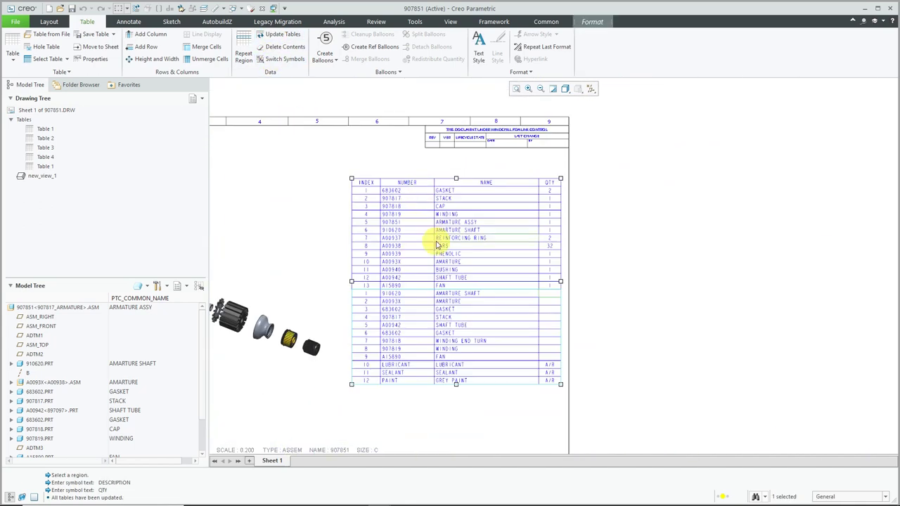
pyautogui.scroll(1, 433, 242)
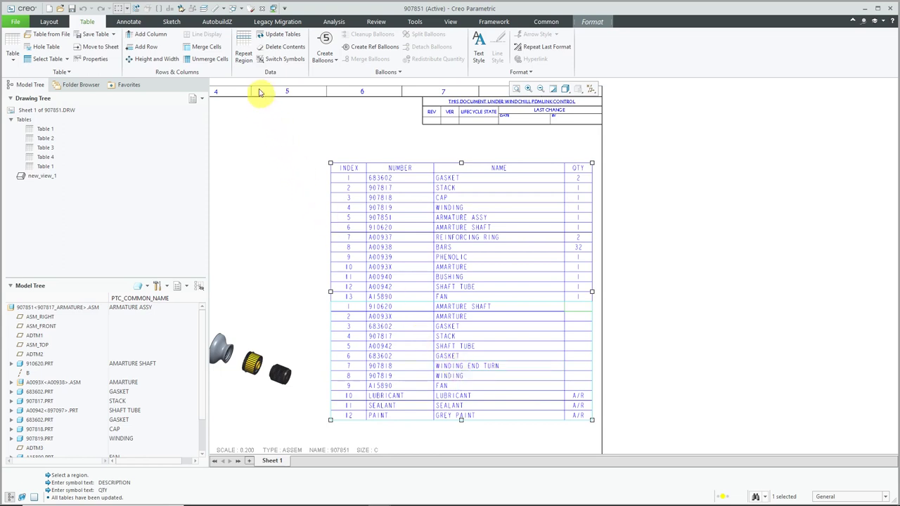
# Add a by-rule filter to the lower repeat region: &ASM.MBR.TYPE == "BULK ITEM".
pyautogui.click(244, 55)
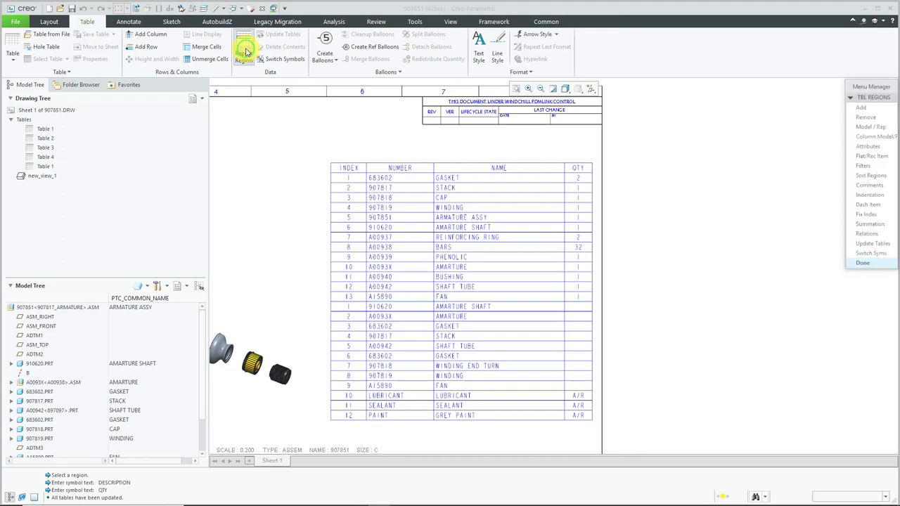
pyautogui.click(863, 168)
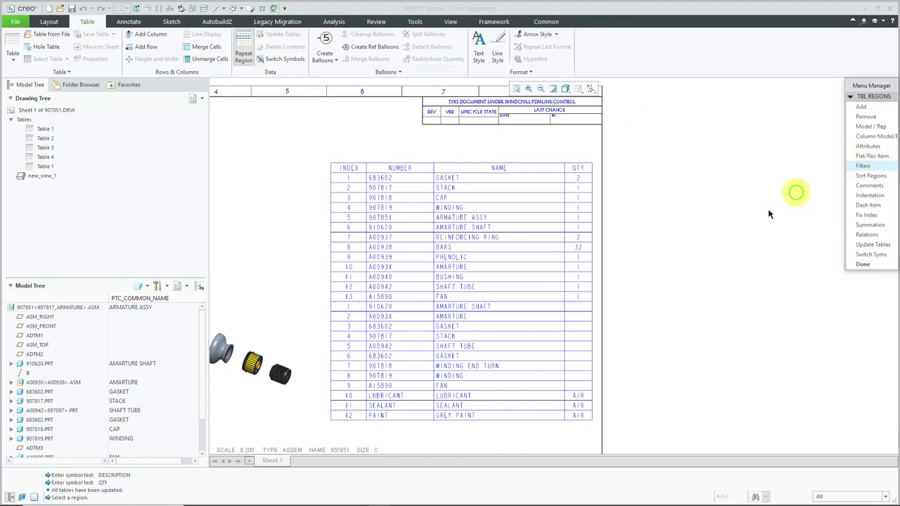
pyautogui.click(474, 362)
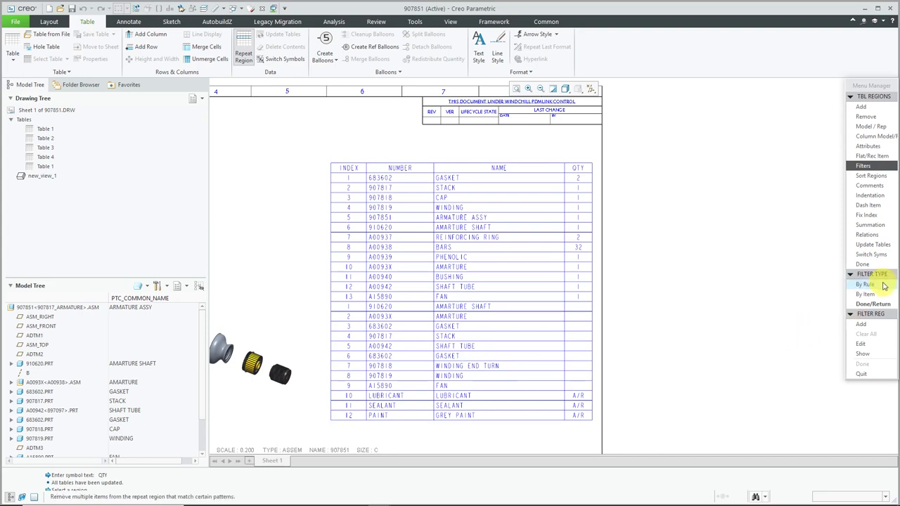
pyautogui.click(872, 325)
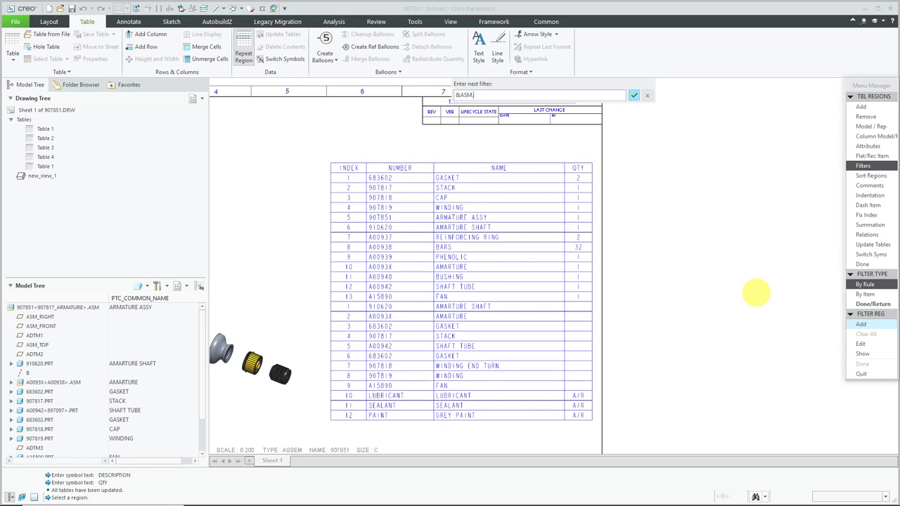
pyautogui.write('&ASM.MBR.TY')
pyautogui.write('TEM')
pyautogui.press('Return')
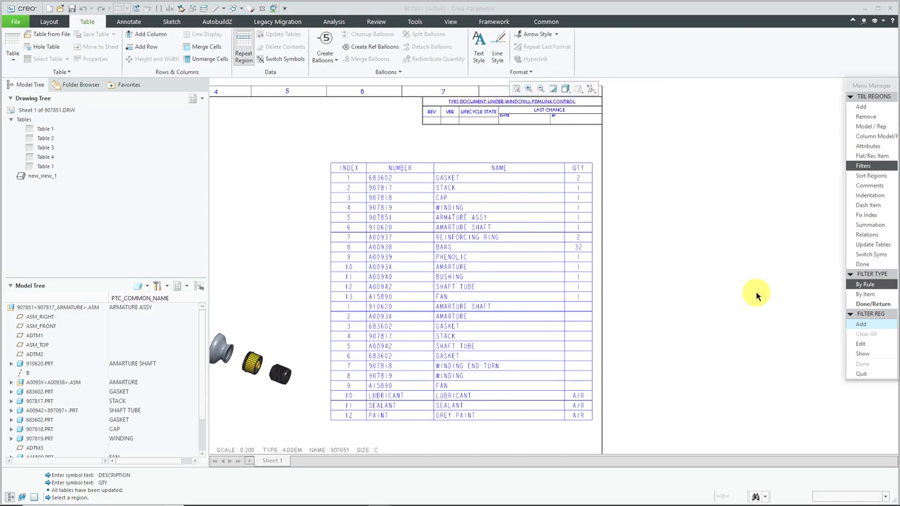
pyautogui.press('Return')
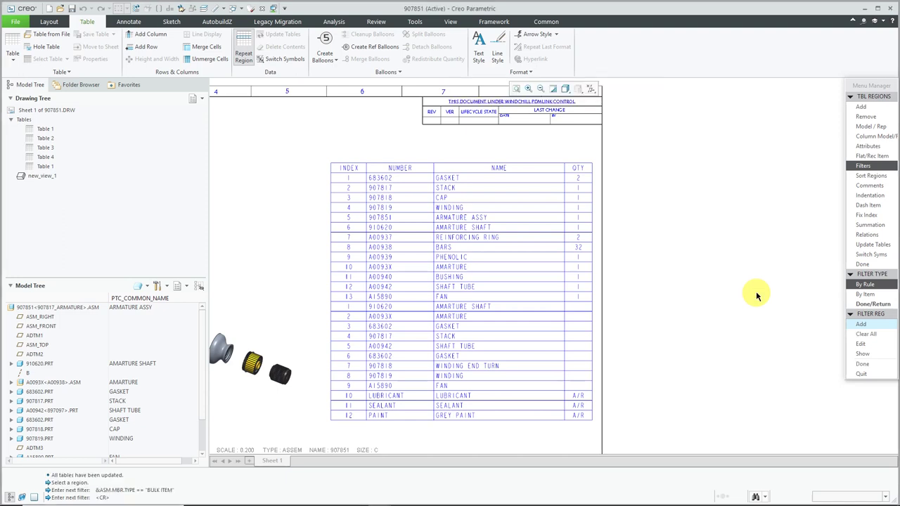
pyautogui.click(863, 363)
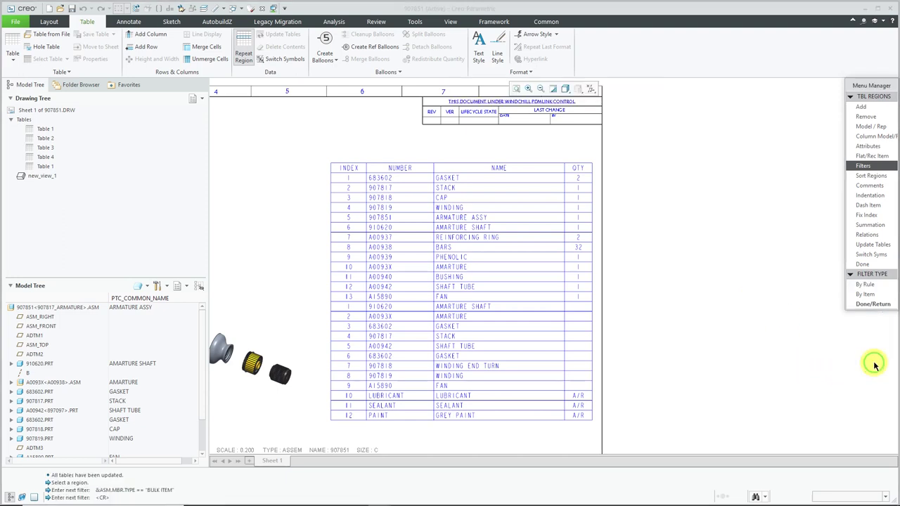
pyautogui.click(873, 306)
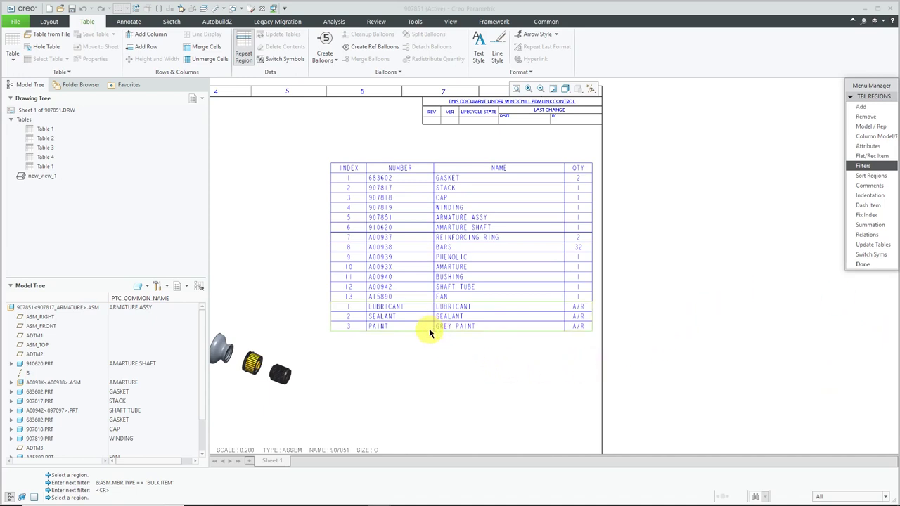
# Give the lower repeat region a start index that continues the numbering from the upper repeat region.
pyautogui.scroll(-1, 461, 323)
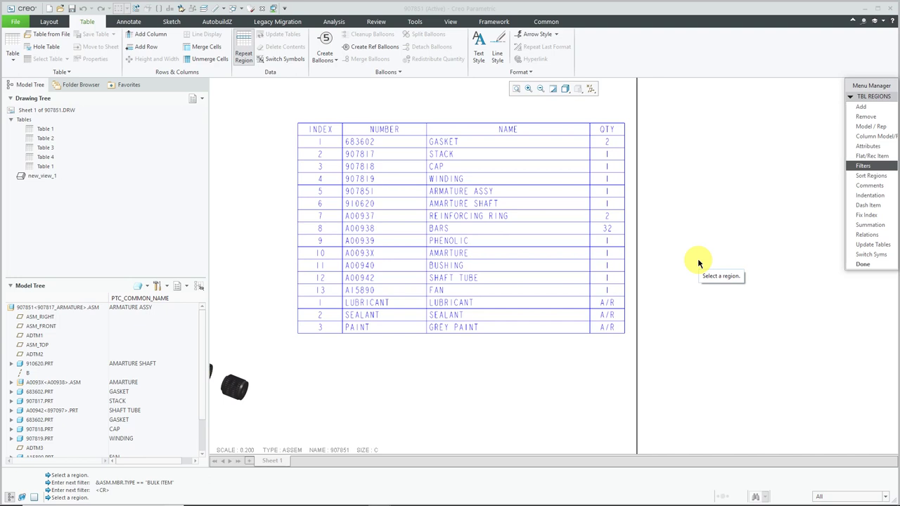
pyautogui.click(872, 147)
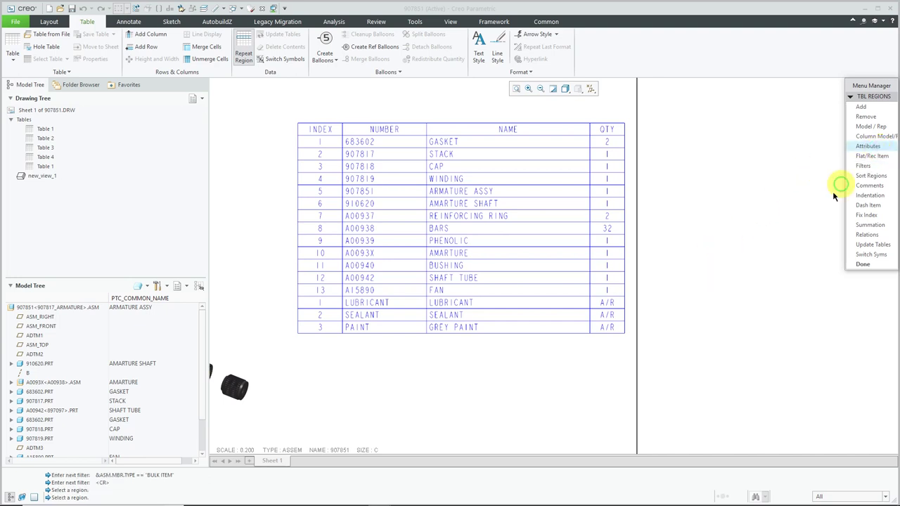
pyautogui.click(514, 330)
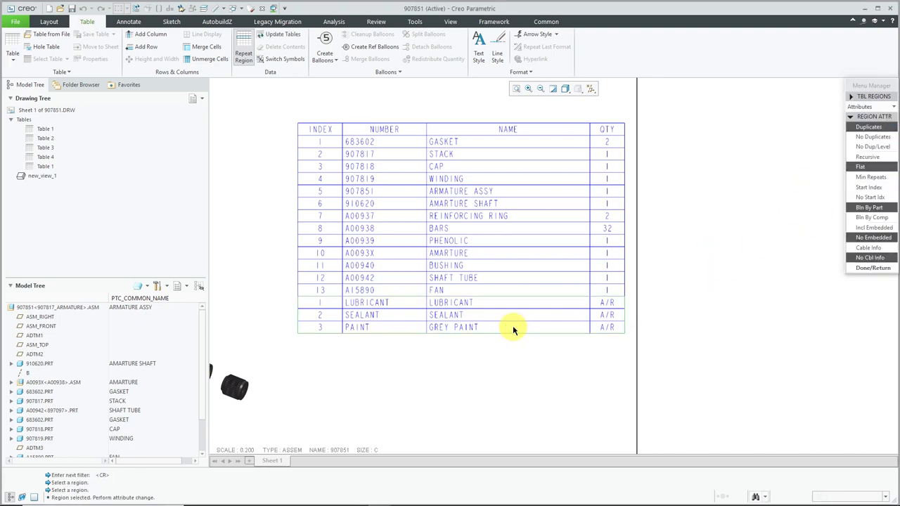
pyautogui.click(869, 188)
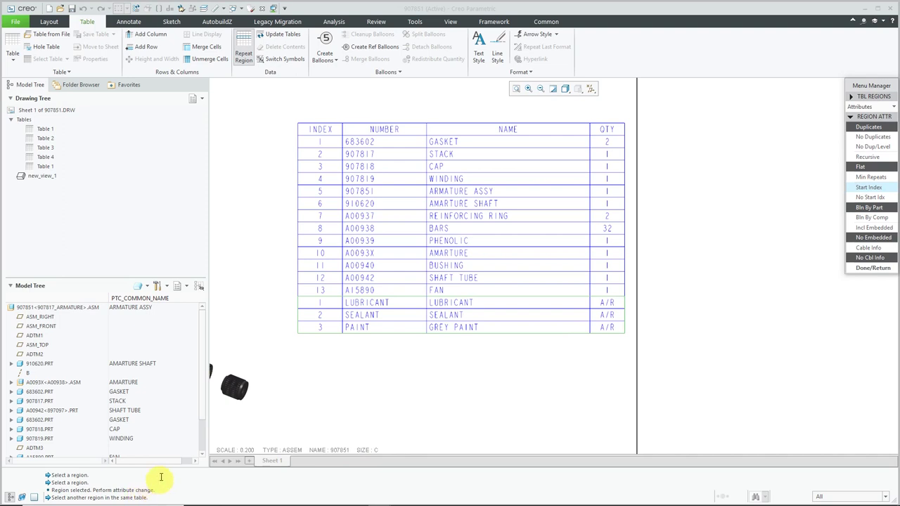
pyautogui.click(353, 235)
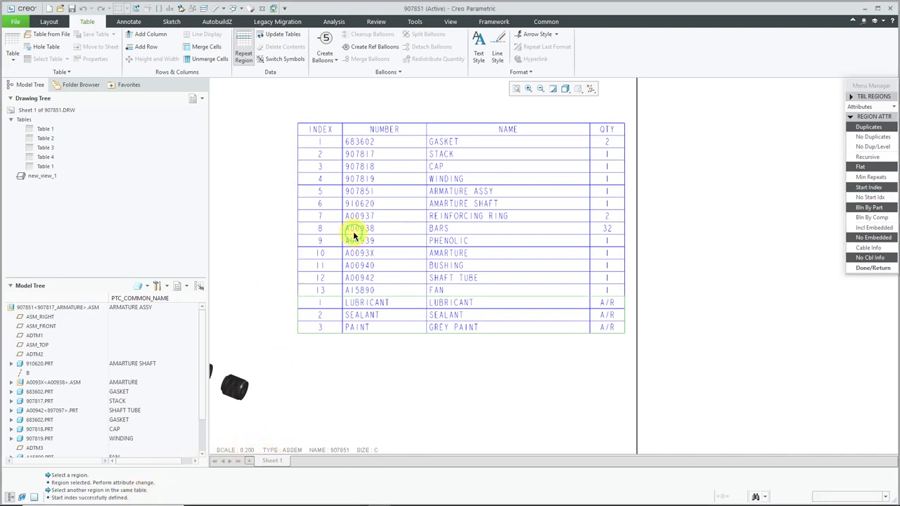
pyautogui.click(862, 270)
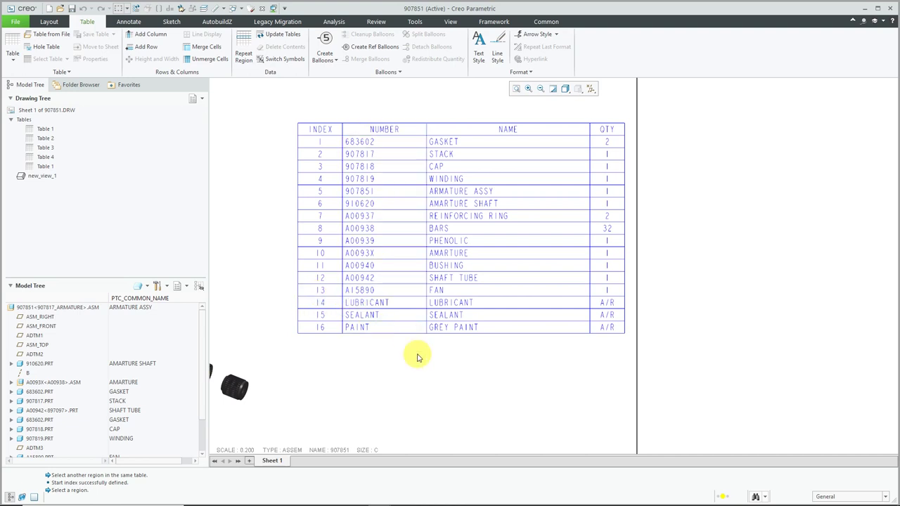
pyautogui.scroll(-1, 422, 373)
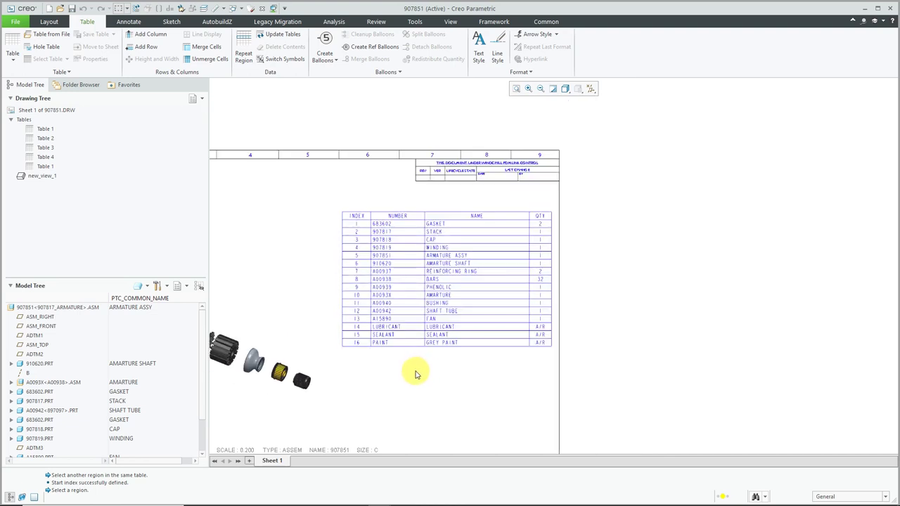
pyautogui.moveTo(418, 368)
pyautogui.keyDown('ctrl'); pyautogui.mouseDown(button='middle')
pyautogui.moveTo(641, 344)
pyautogui.moveTo(629, 342)
pyautogui.mouseUp(button='middle'); pyautogui.keyUp('ctrl')
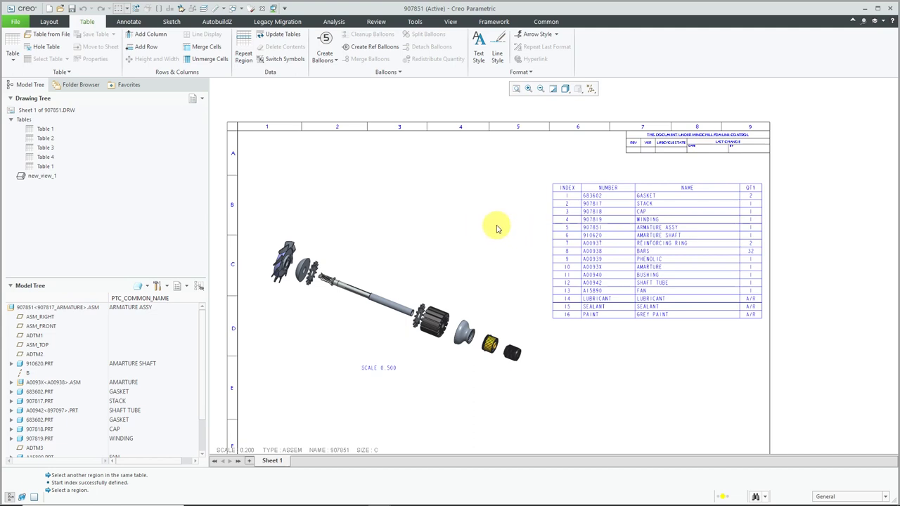
pyautogui.click(572, 221)
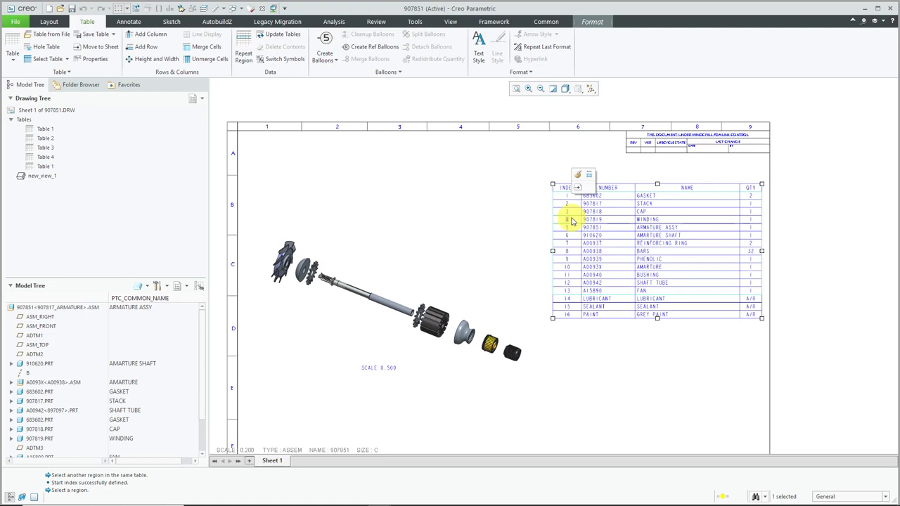
pyautogui.click(579, 175)
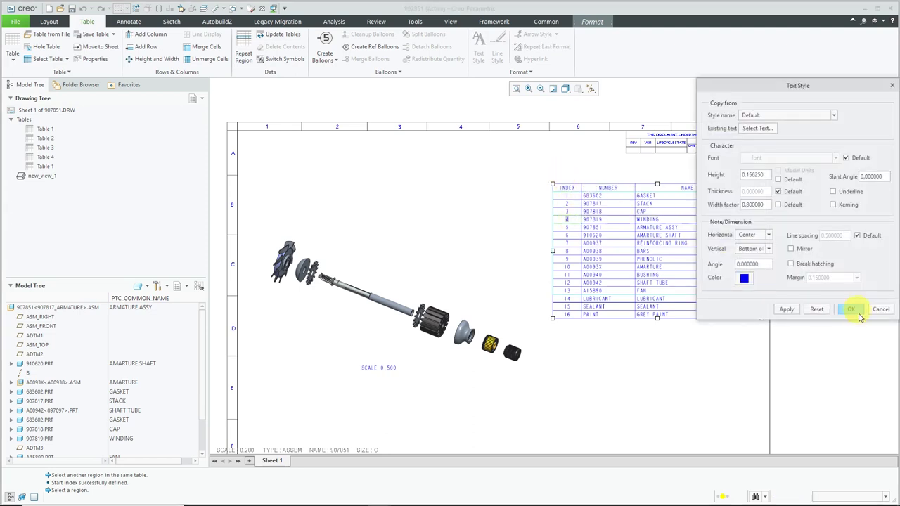
pyautogui.click(881, 310)
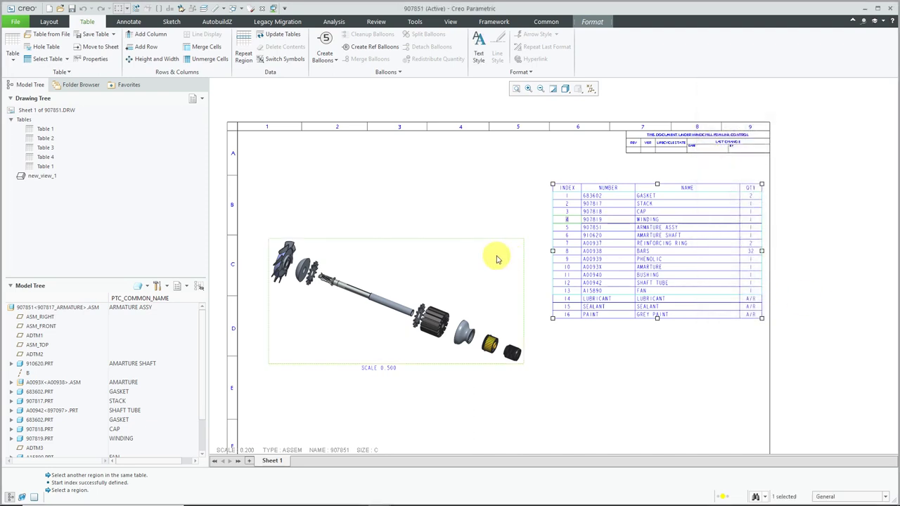
pyautogui.click(495, 211)
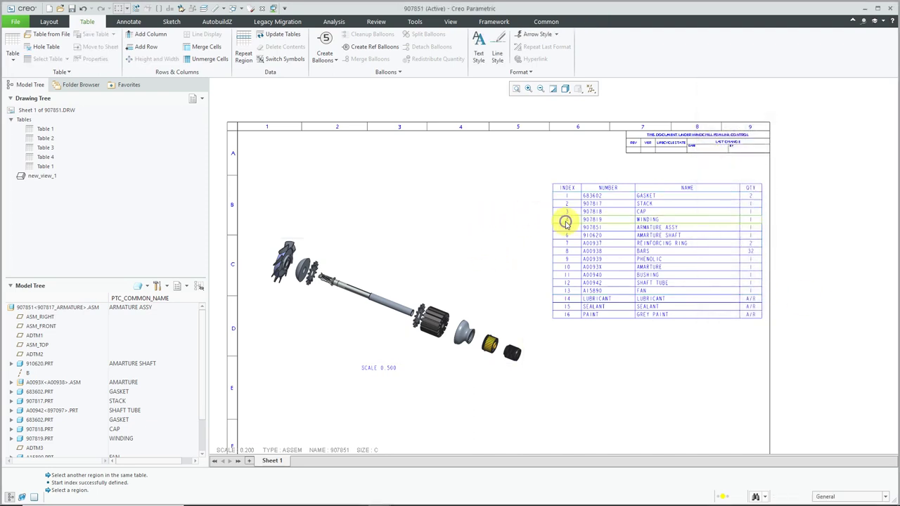
# Accept Simple Circle BOM balloons for all regions of the parts list table, with rpt.index as the balloon parameter.
pyautogui.click(566, 223)
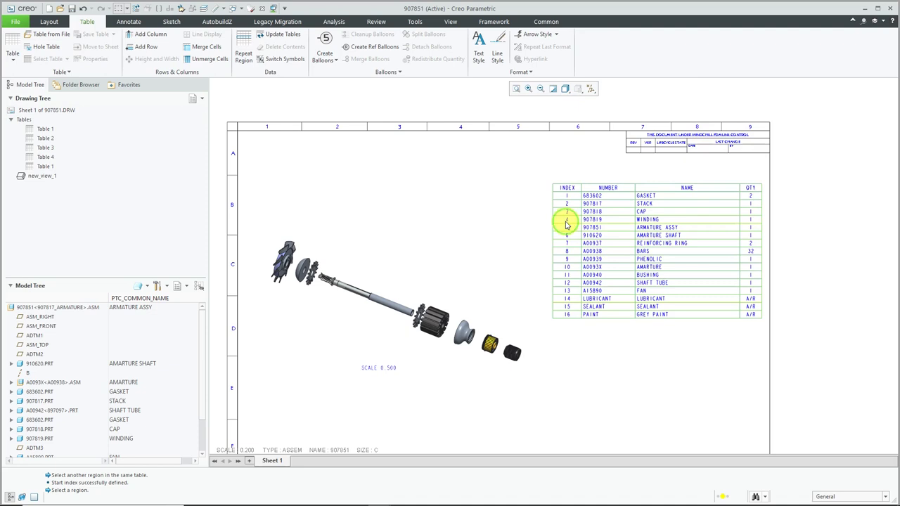
pyautogui.click(566, 223)
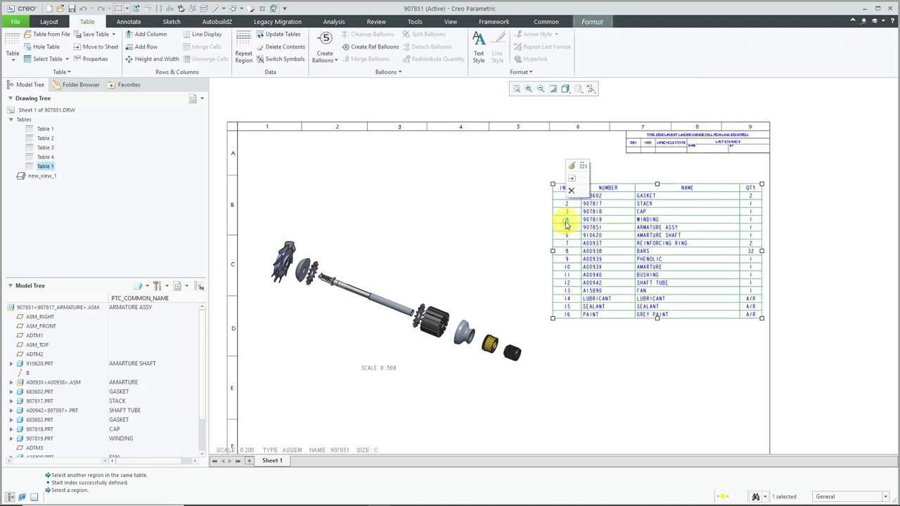
pyautogui.click(571, 166)
pyautogui.click(818, 114)
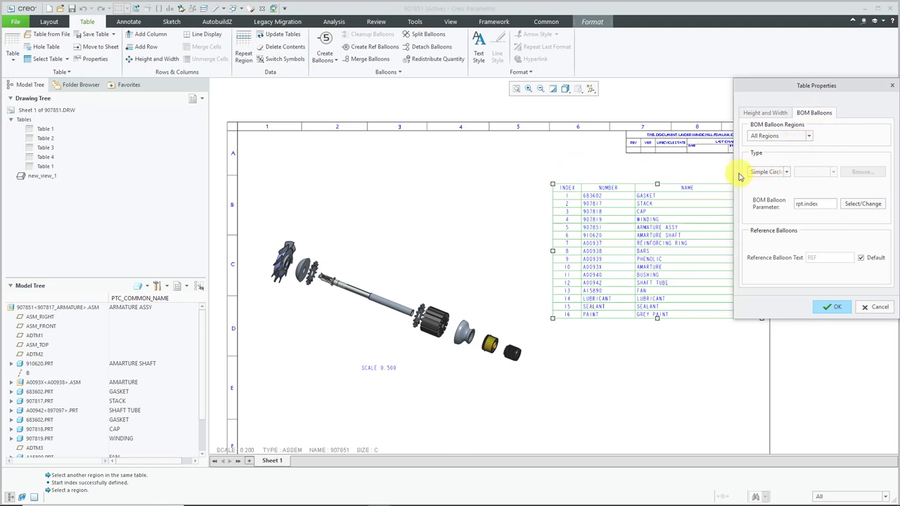
pyautogui.moveTo(733, 173); pyautogui.dragTo(705, 173)
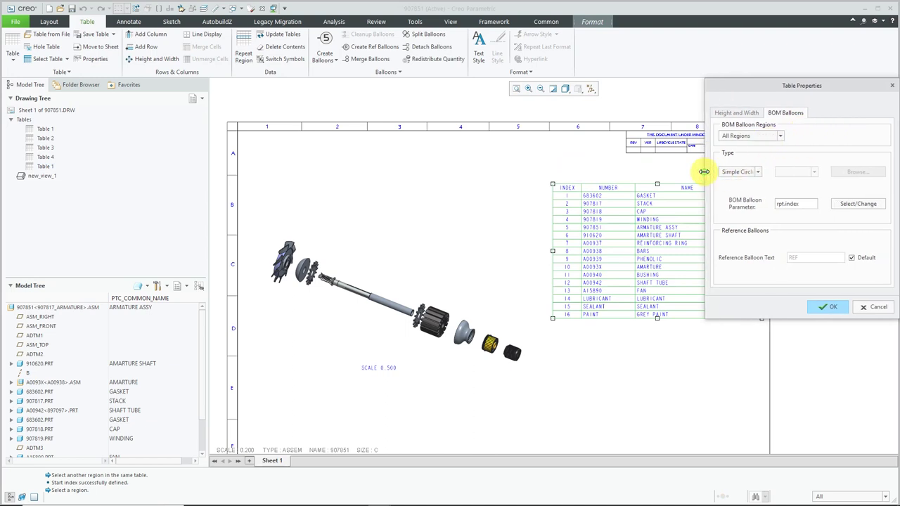
pyautogui.click(760, 174)
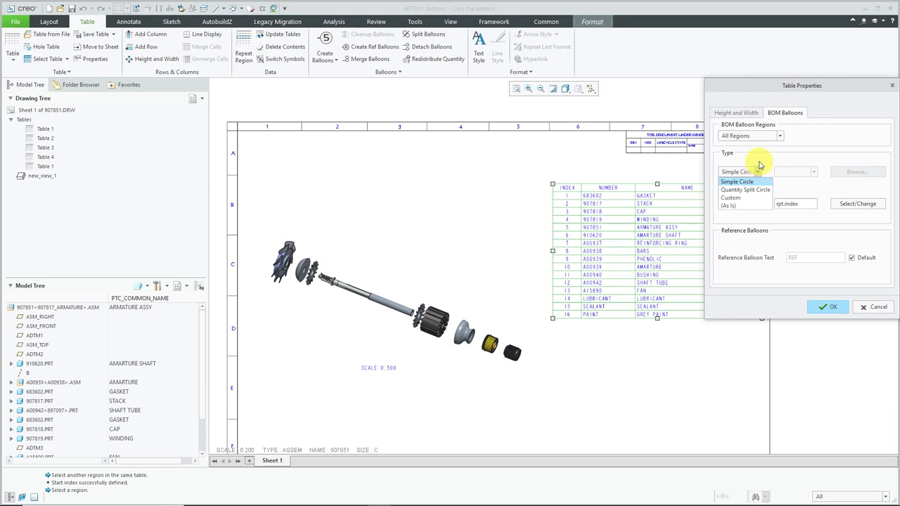
pyautogui.click(766, 169)
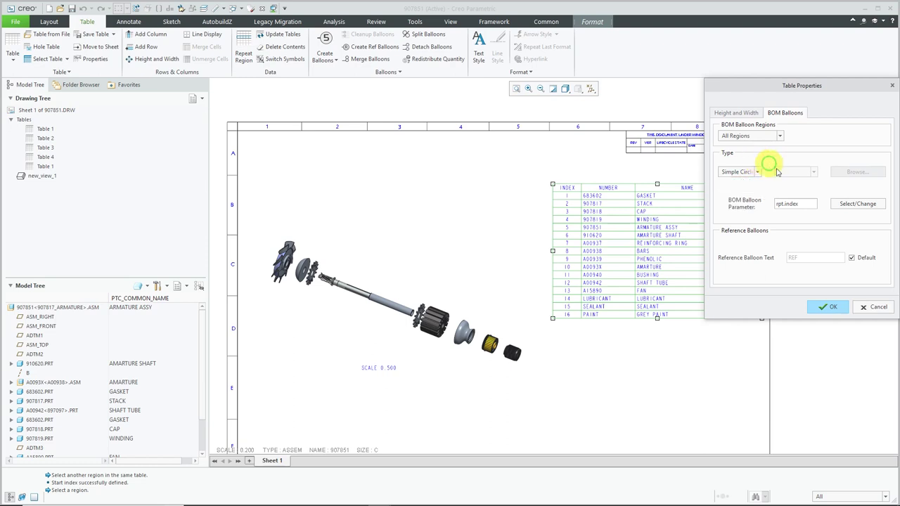
pyautogui.click(831, 311)
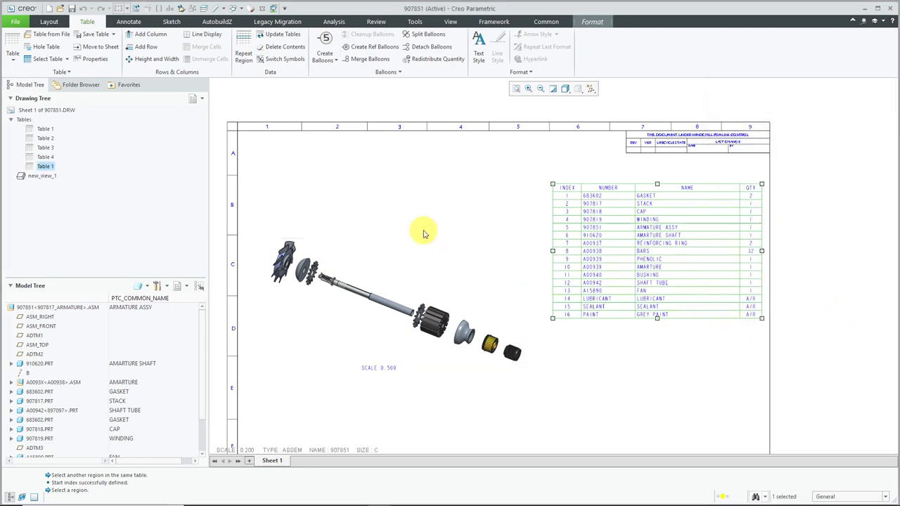
# Create BOM balloons by view for the upper repeat region on the exploded armature view.
pyautogui.click(328, 51)
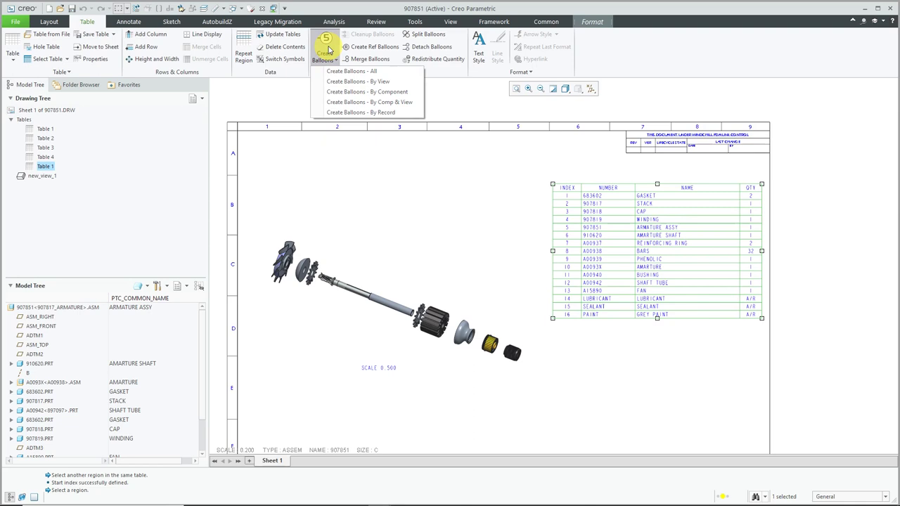
pyautogui.click(351, 82)
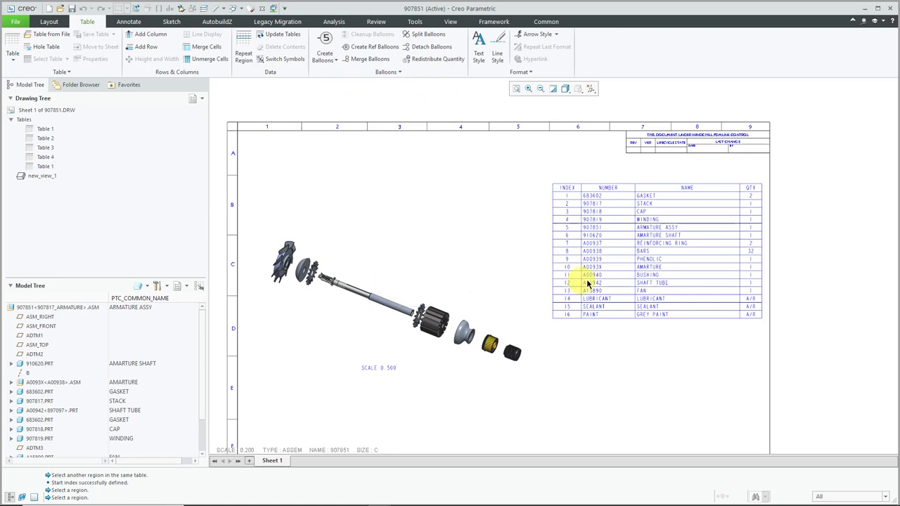
pyautogui.click(657, 260)
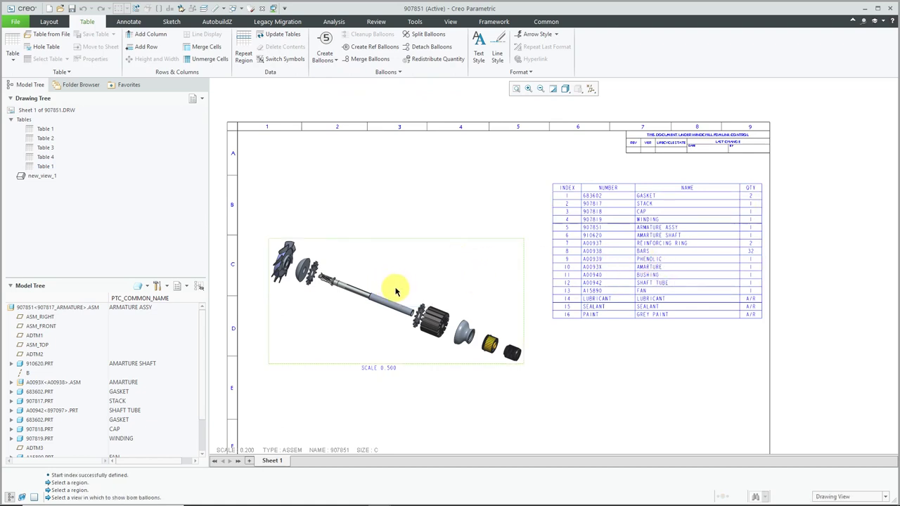
pyautogui.click(390, 289)
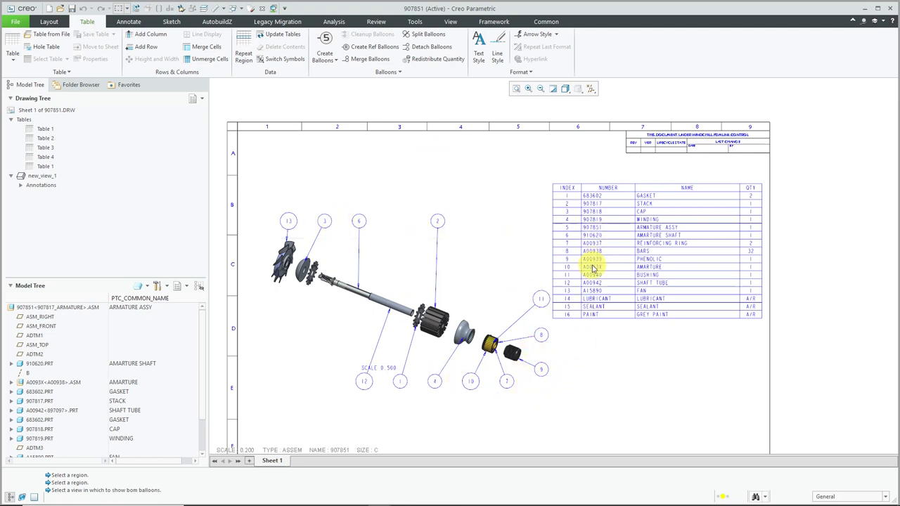
# Create a balloon by record for the PAINT row, with a leader attached to the winding and the balloon placed above it.
pyautogui.scroll(2, 633, 337)
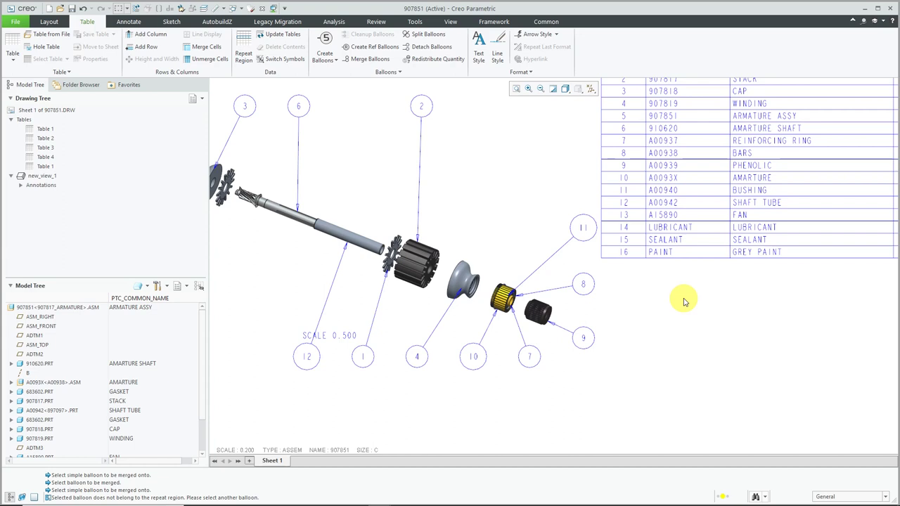
pyautogui.click(327, 63)
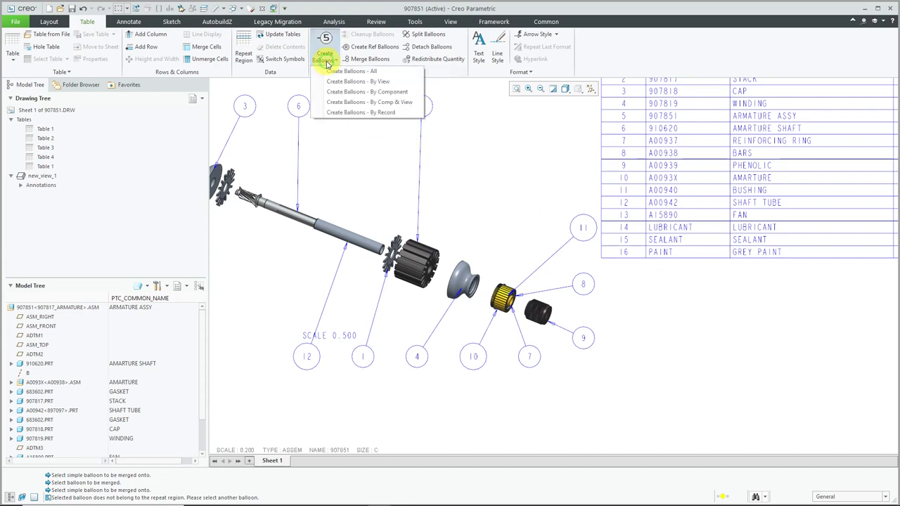
pyautogui.click(338, 112)
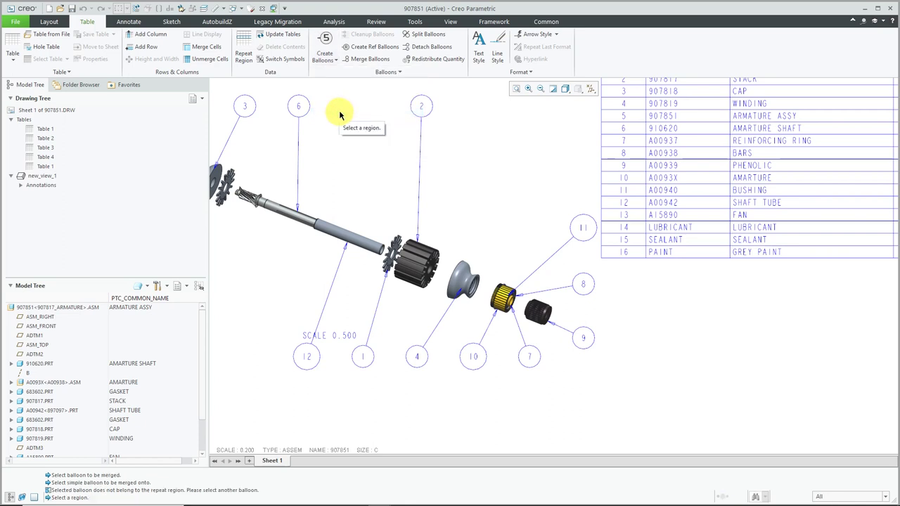
pyautogui.click(705, 237)
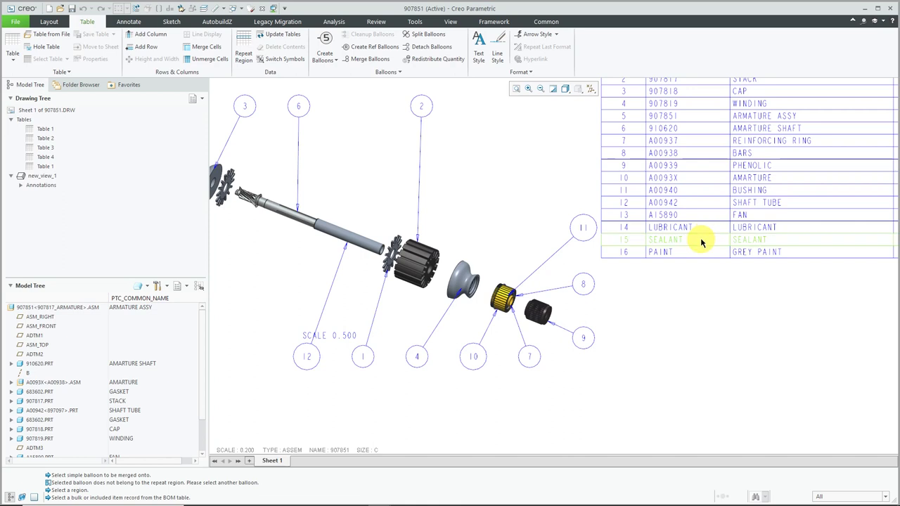
pyautogui.click(668, 256)
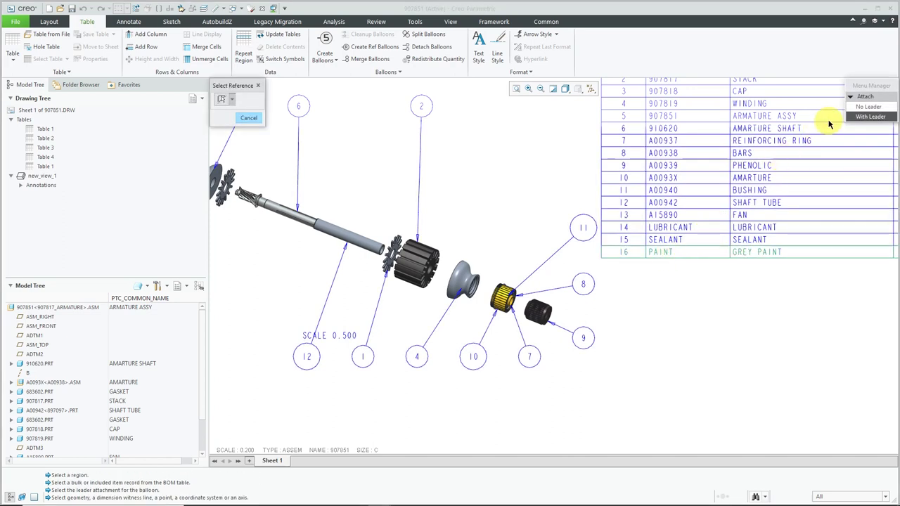
pyautogui.click(869, 108)
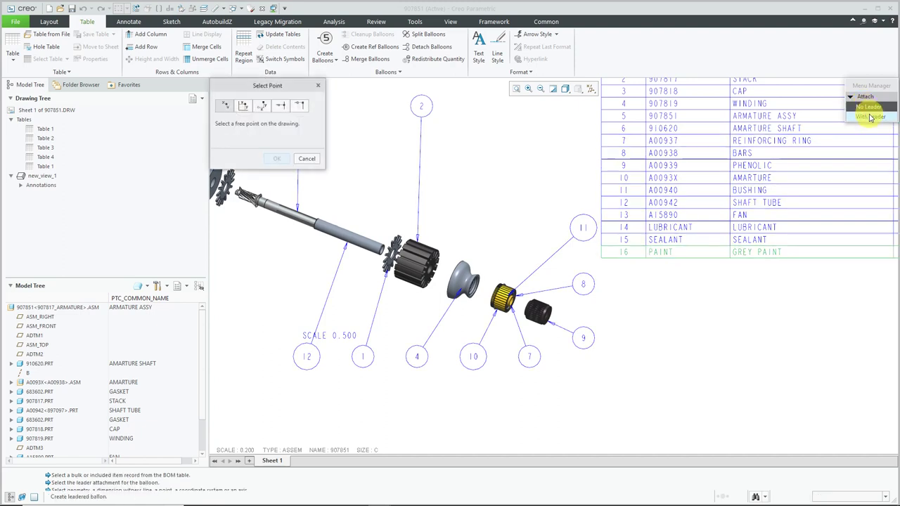
pyautogui.click(871, 116)
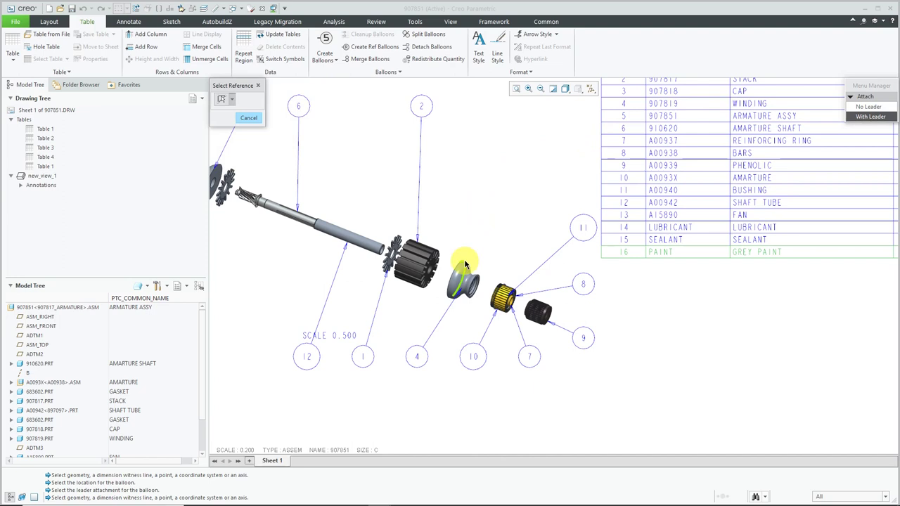
pyautogui.click(465, 265)
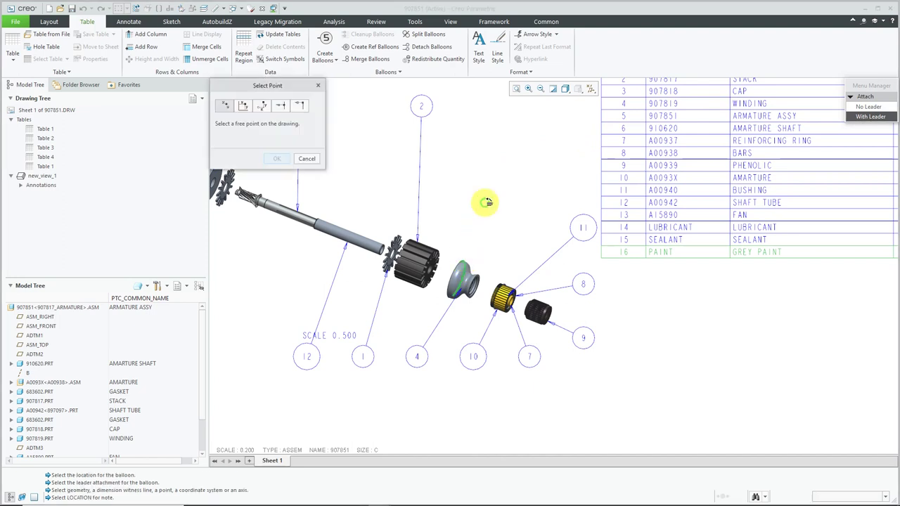
pyautogui.click(498, 165)
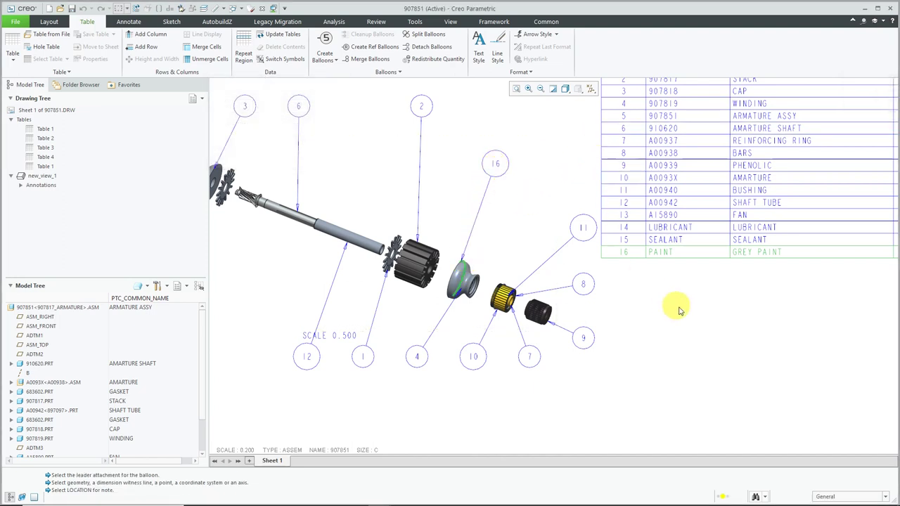